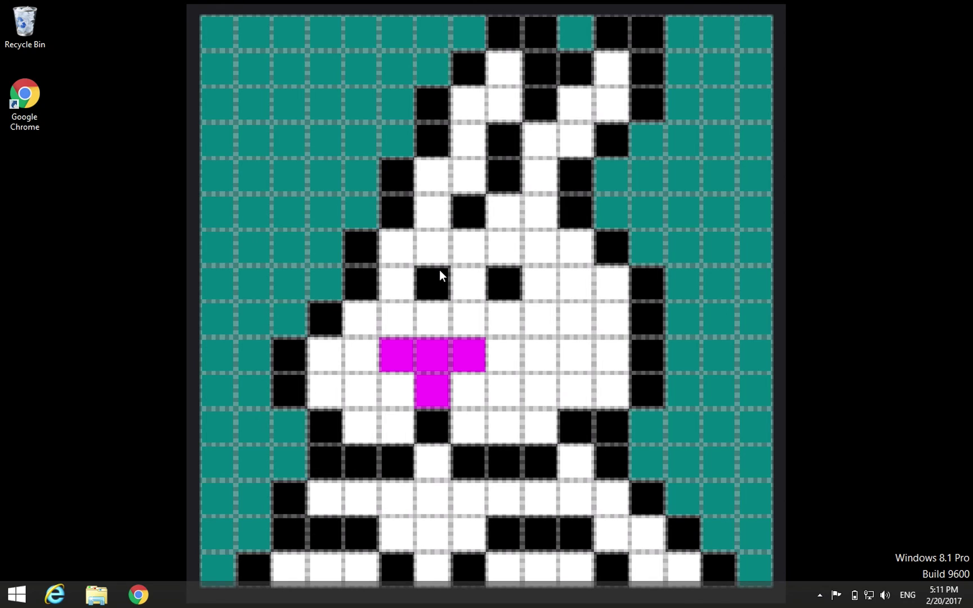
- Search the Start screen for arcgis, then clear the search and return to the desktop
click(15, 596)
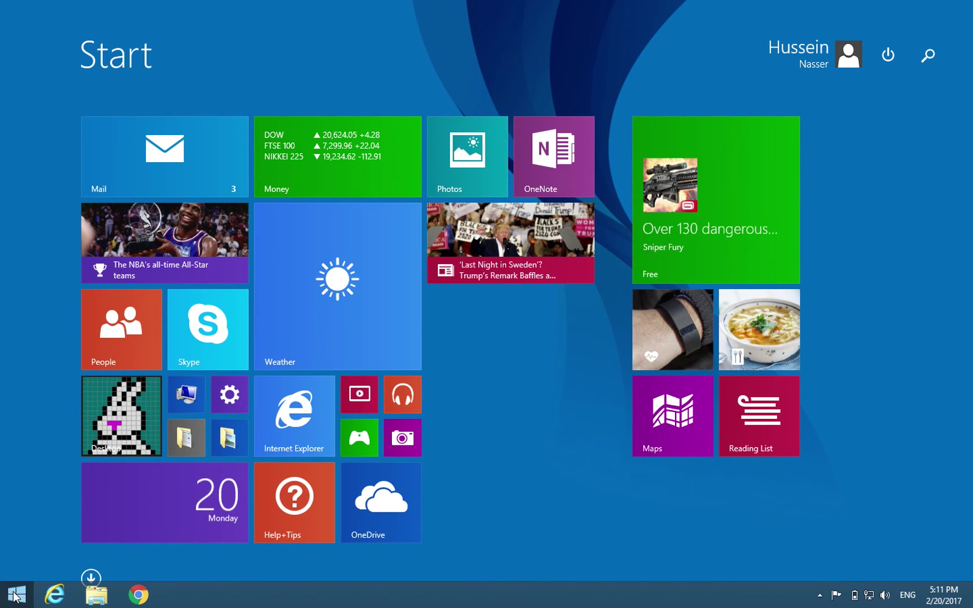
text(arcgis Administrator)
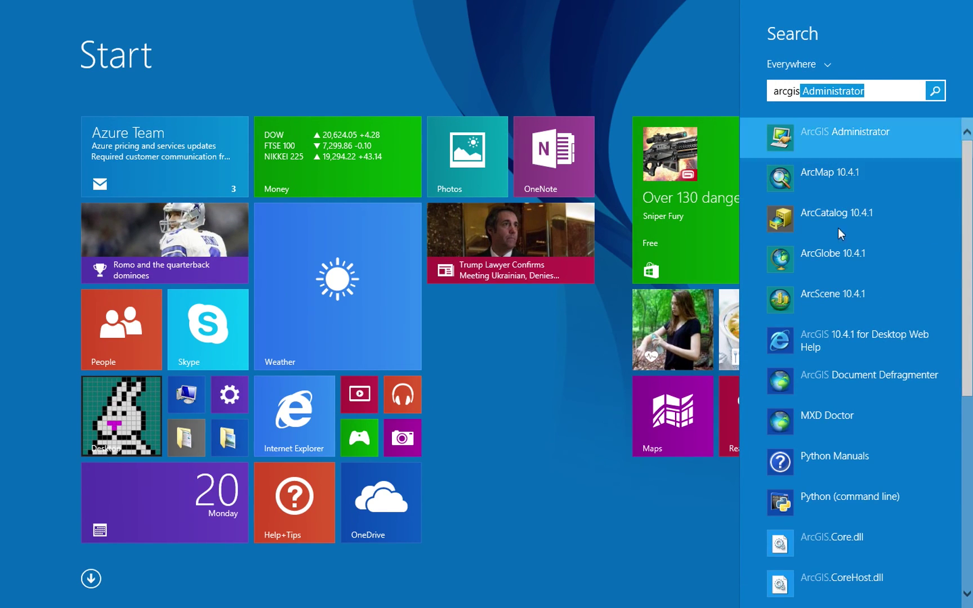
key(ctrl+a)
key(BackSpace)
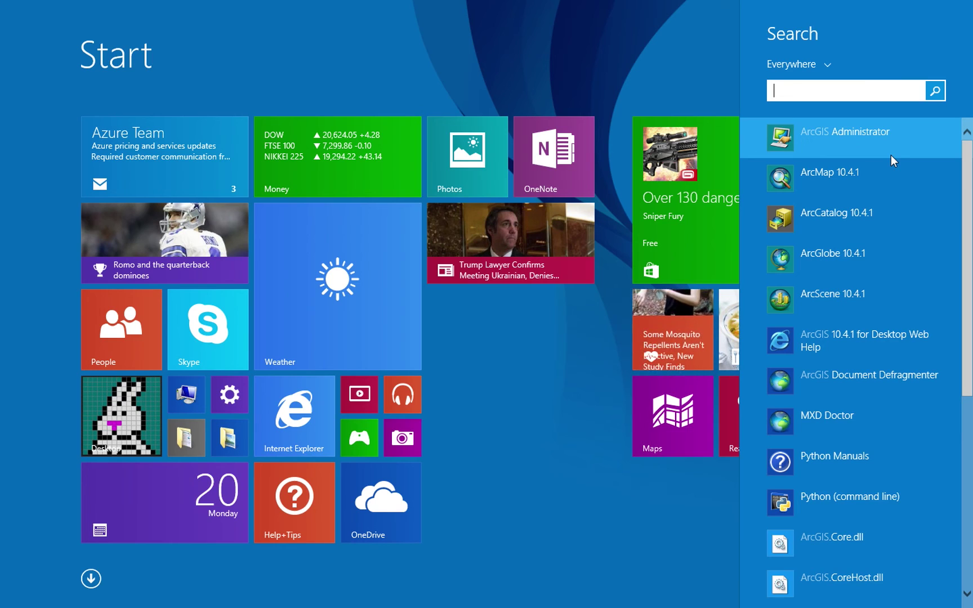
key(super)
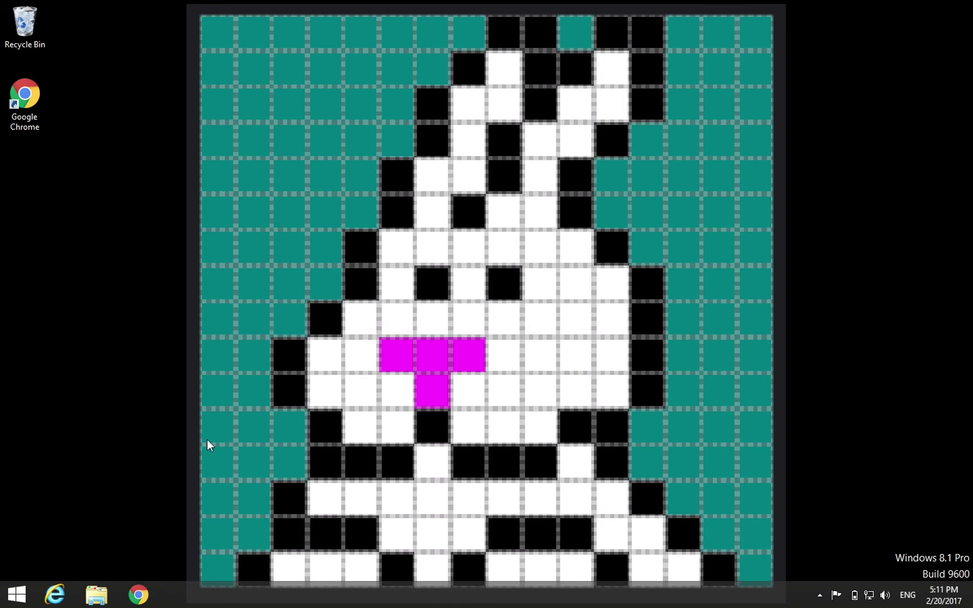
- Bring up Chrome and move it right, briefly opening and closing Internet Explorer
click(136, 595)
drag(380, 30, 587, 40)
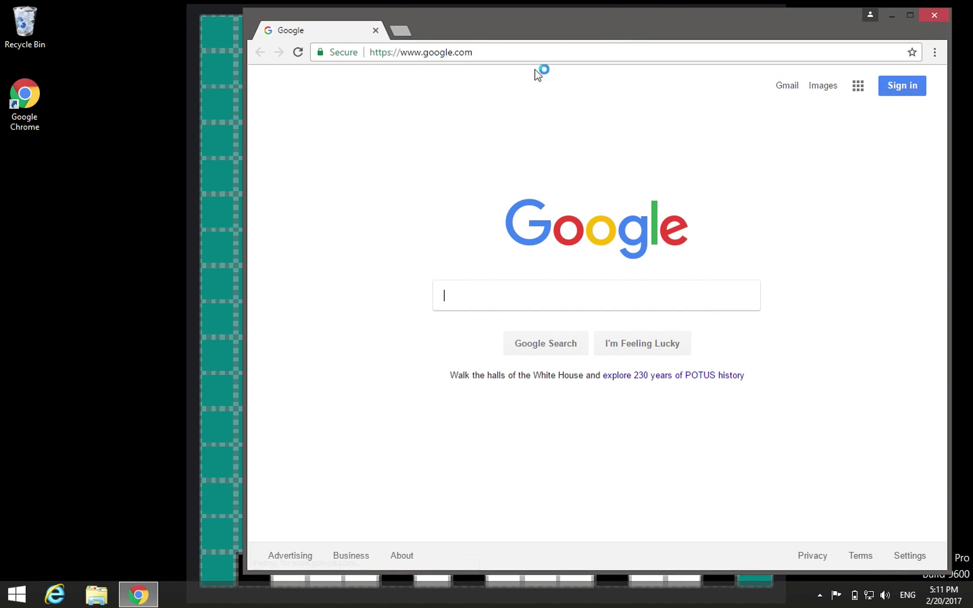
click(55, 595)
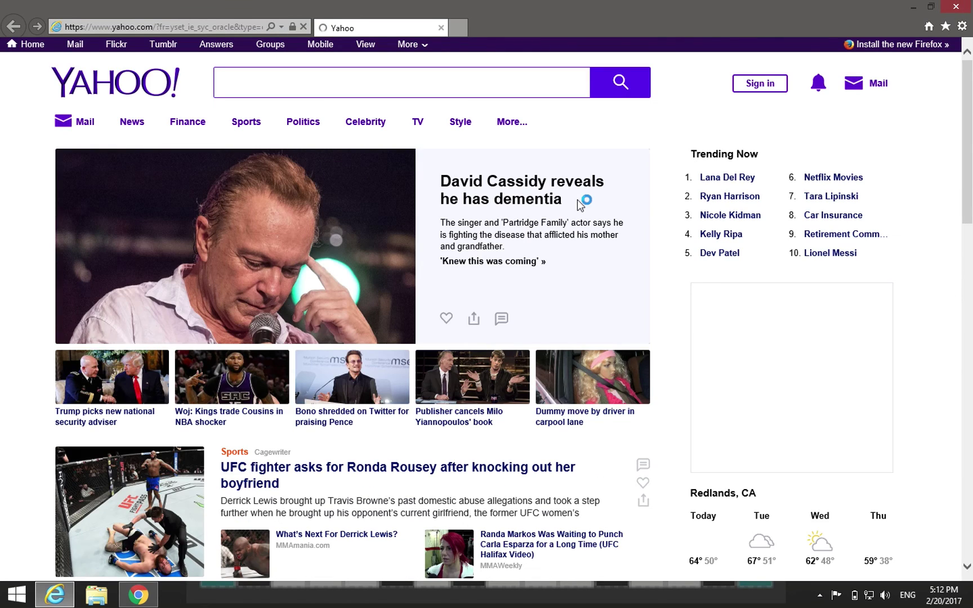
click(956, 6)
- Open File Explorer maximized and browse to C:\Program Files (x86)\ArcGIS\Desktop10.4
click(100, 598)
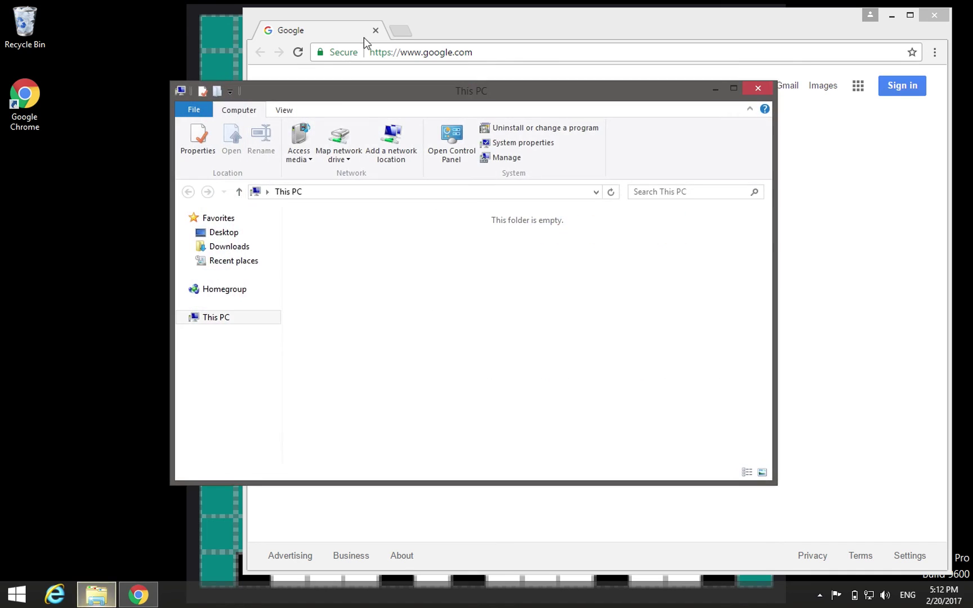
double_click(341, 88)
double_click(193, 248)
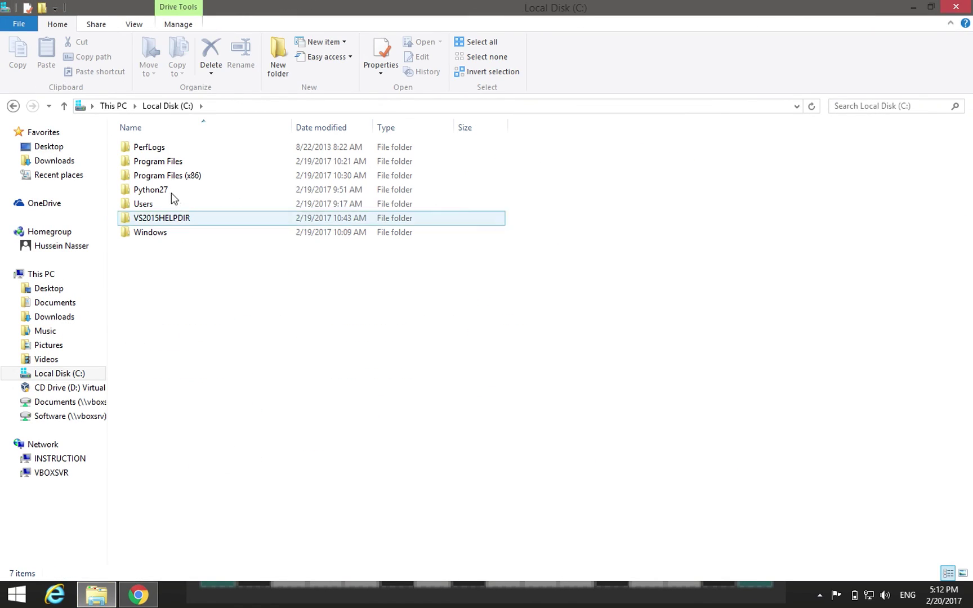
double_click(171, 175)
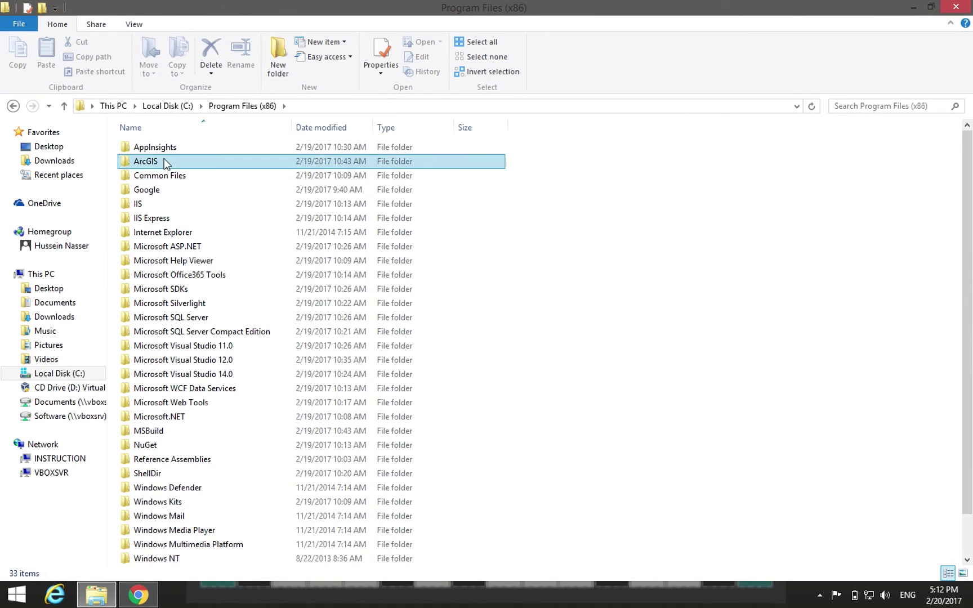
double_click(165, 161)
double_click(158, 151)
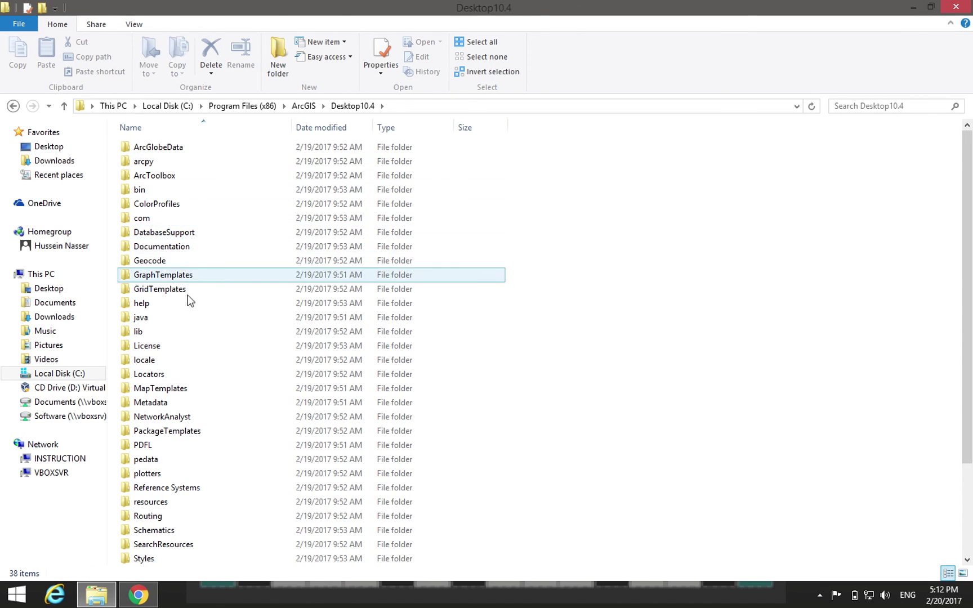
mouse_move(194, 309)
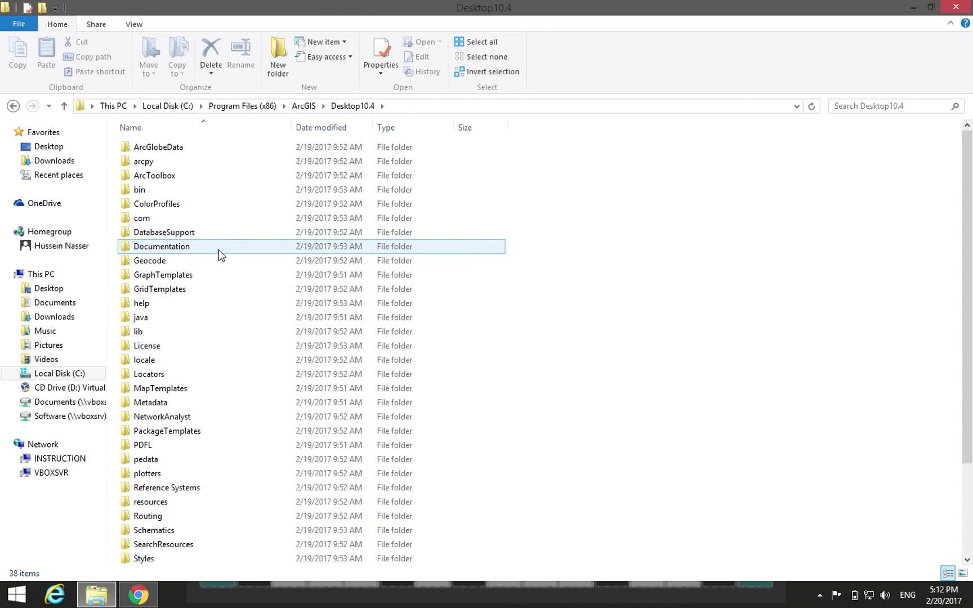
- Open DatabaseSupport\PostgreSQL, select the 9.4 folder, and minimize the window
click(169, 232)
double_click(177, 234)
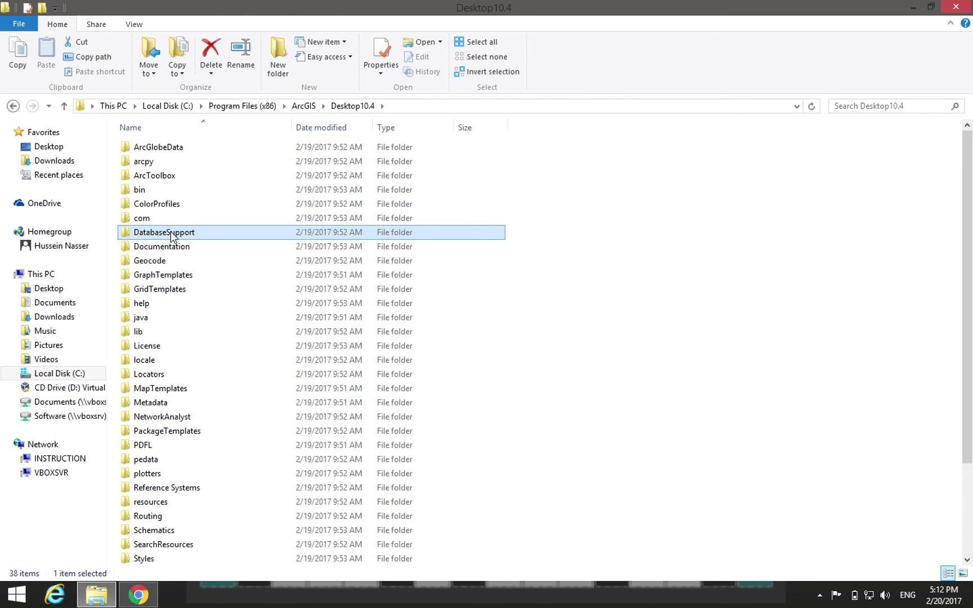
double_click(169, 194)
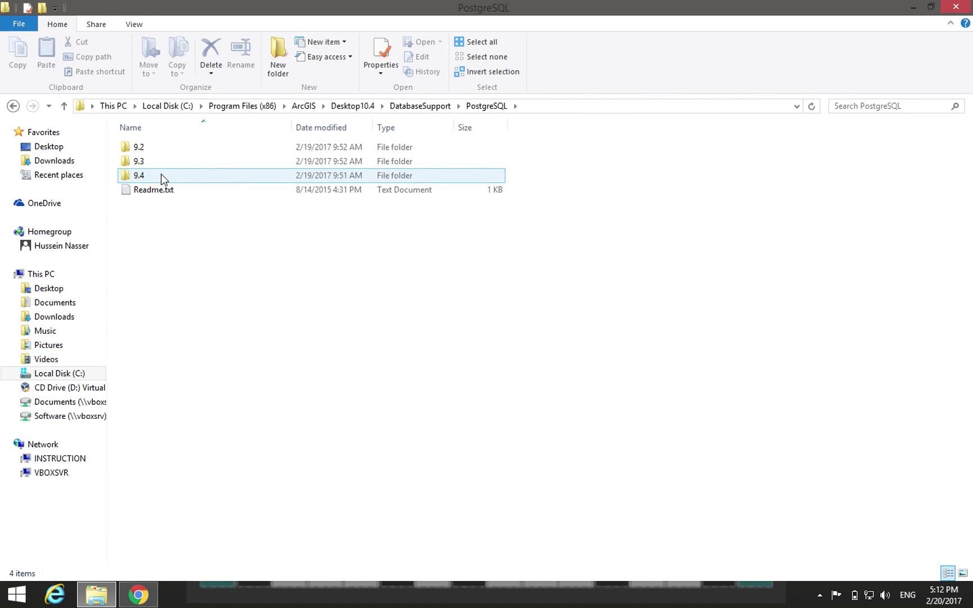
click(143, 164)
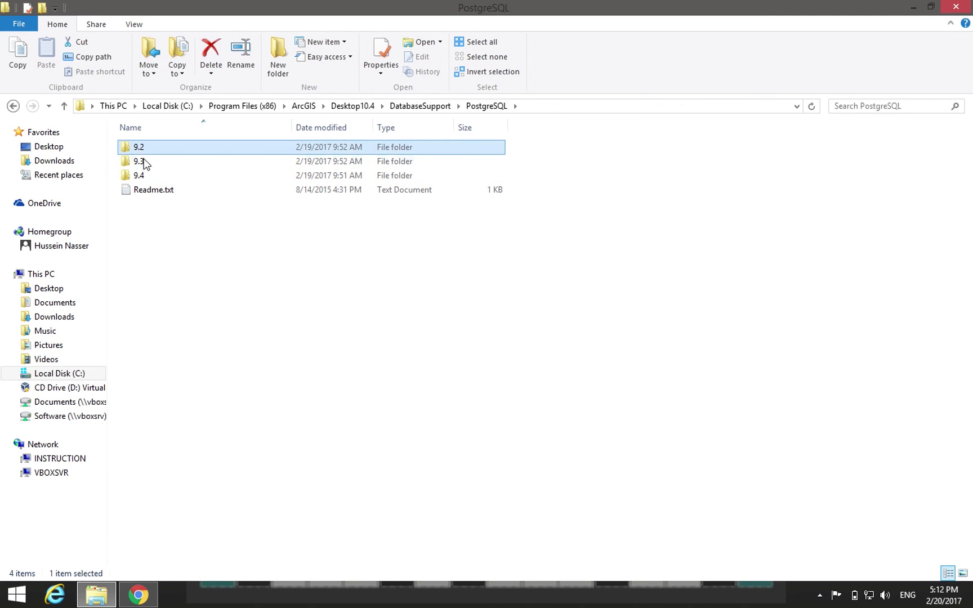
click(144, 172)
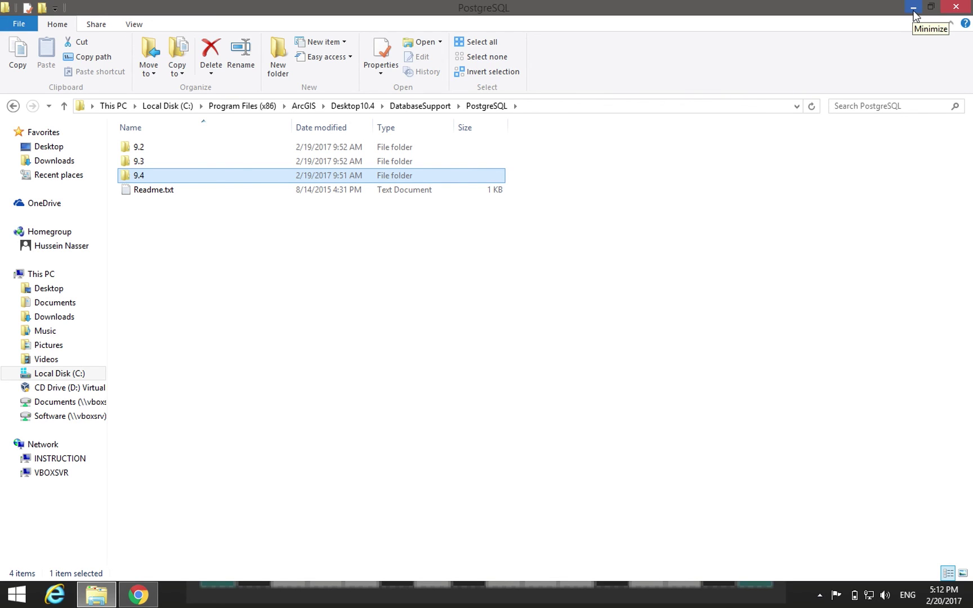
click(913, 8)
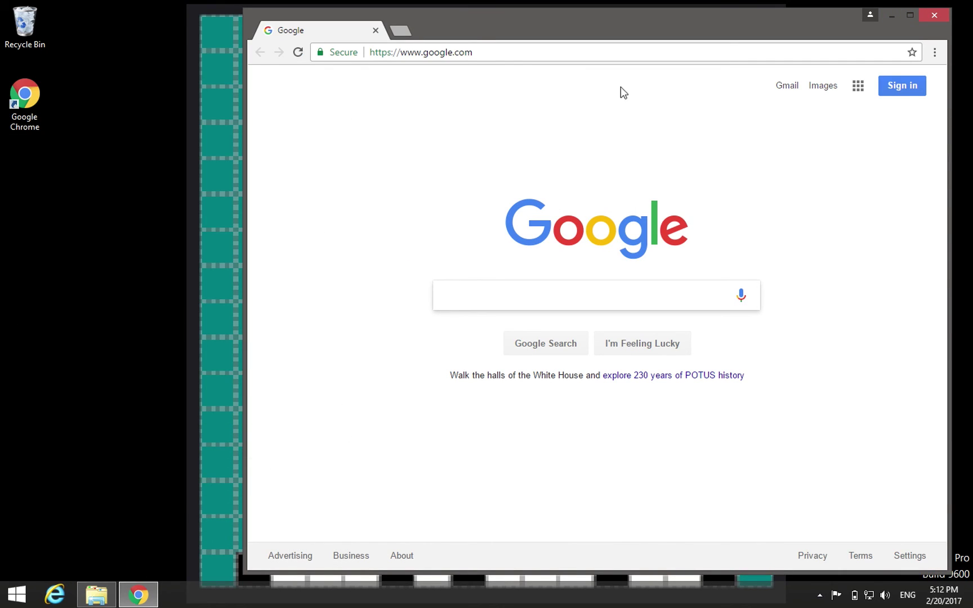
- Search Google for postgres and reach the EnterpriseDB Windows installer download page
double_click(621, 27)
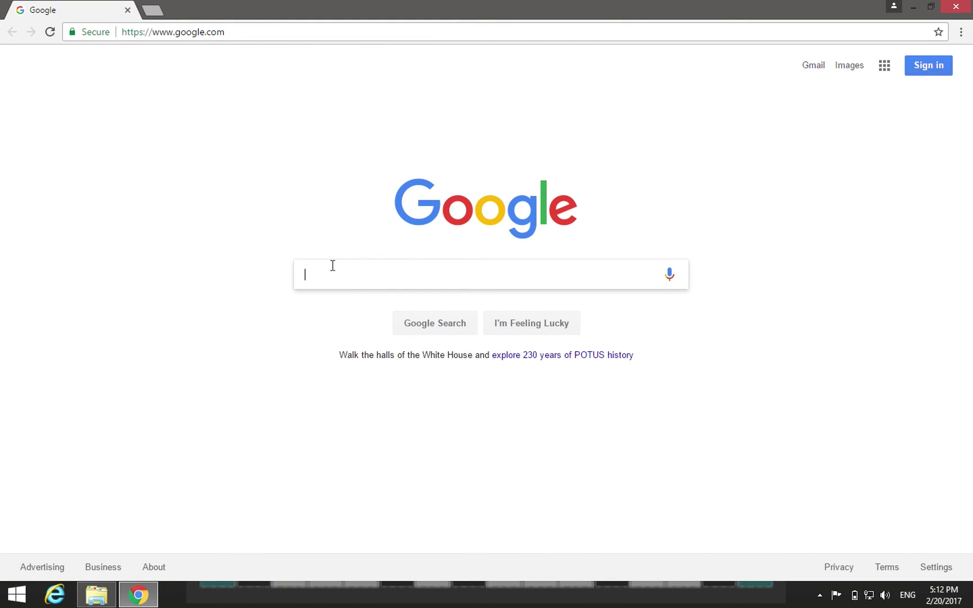
text(postgres)
key(Return)
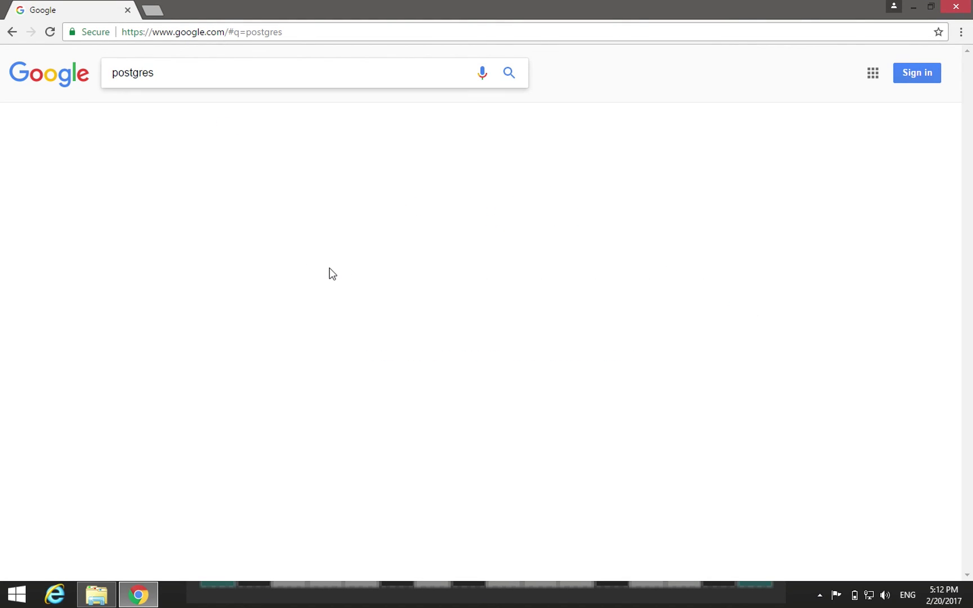
click(167, 248)
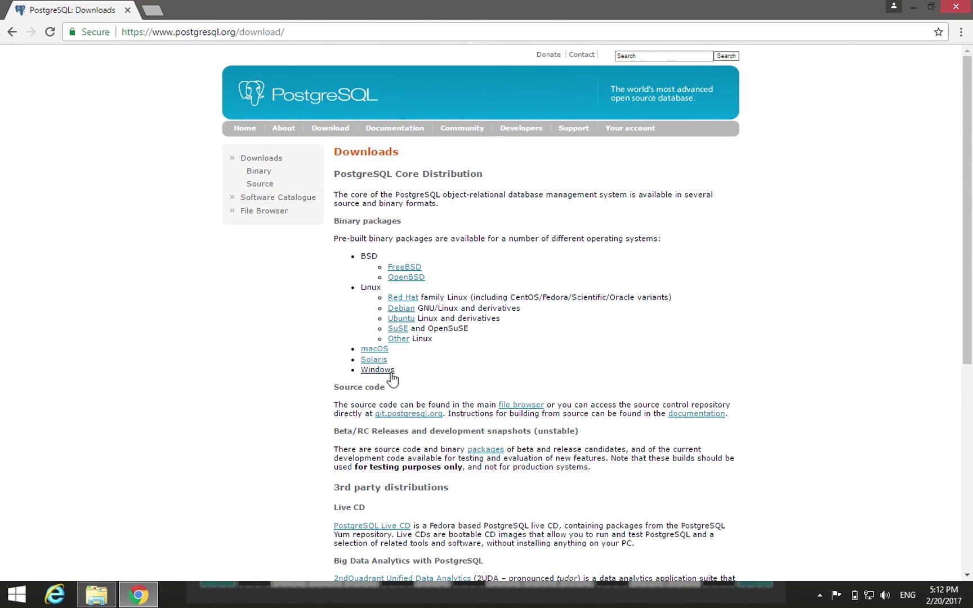
click(391, 371)
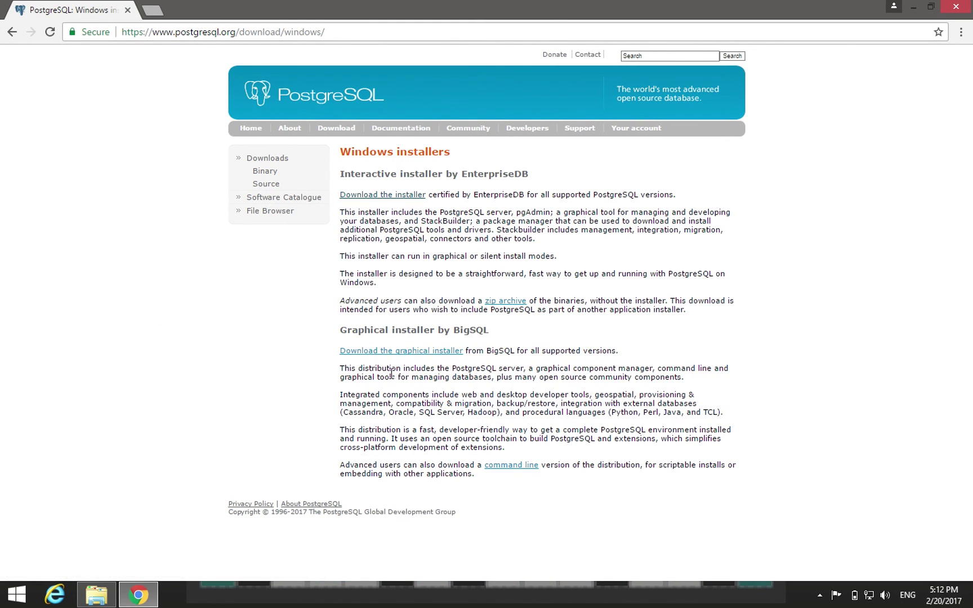
click(387, 195)
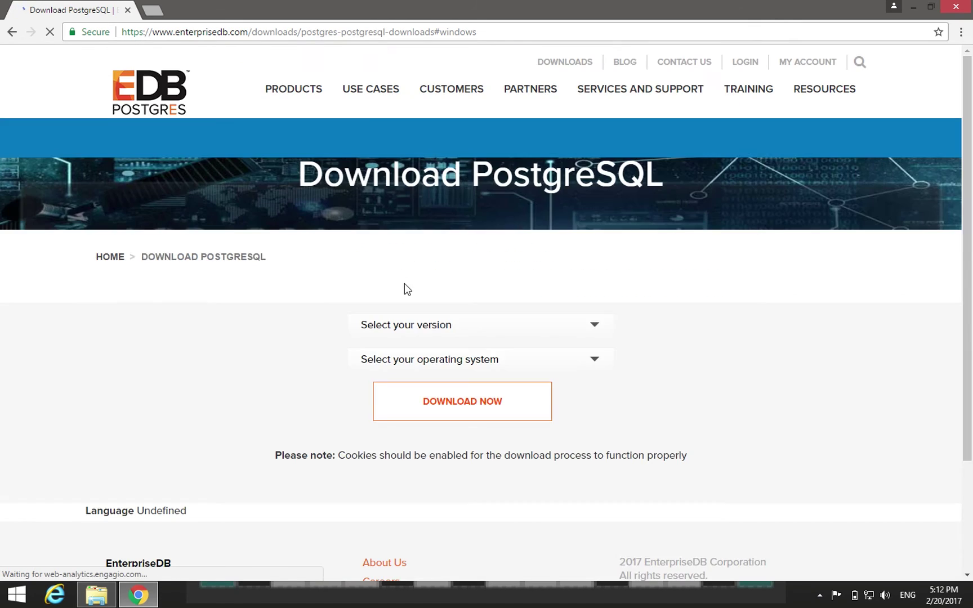
click(530, 338)
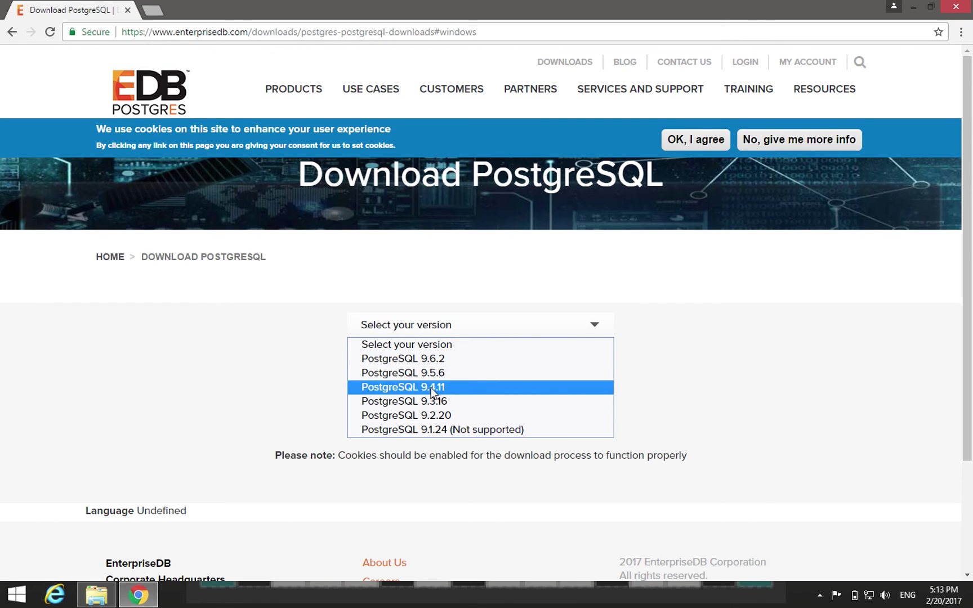
- Download the PostgreSQL 9.4.11 Windows x86-64 installer, then minimize Chrome
click(432, 392)
click(456, 363)
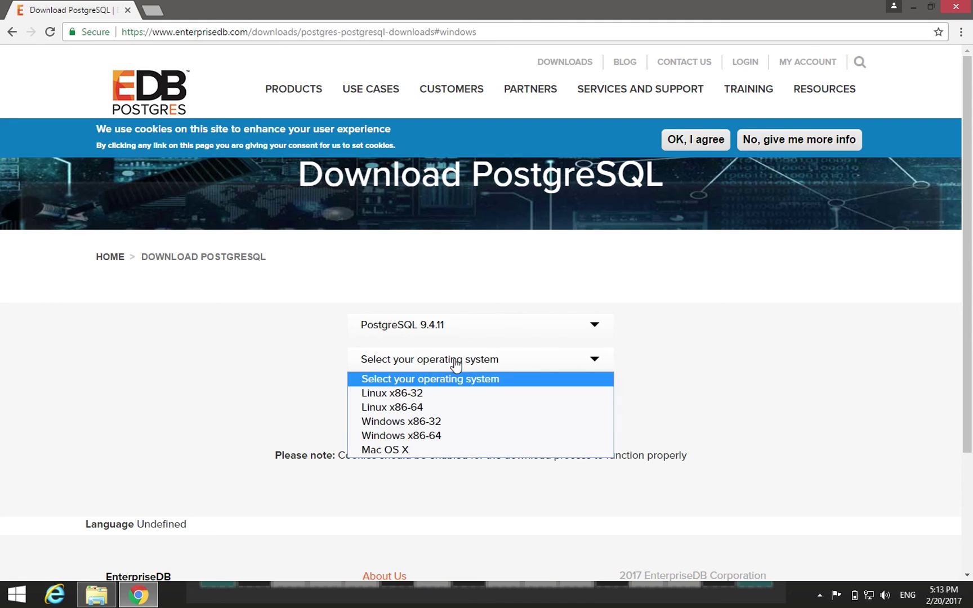
click(422, 436)
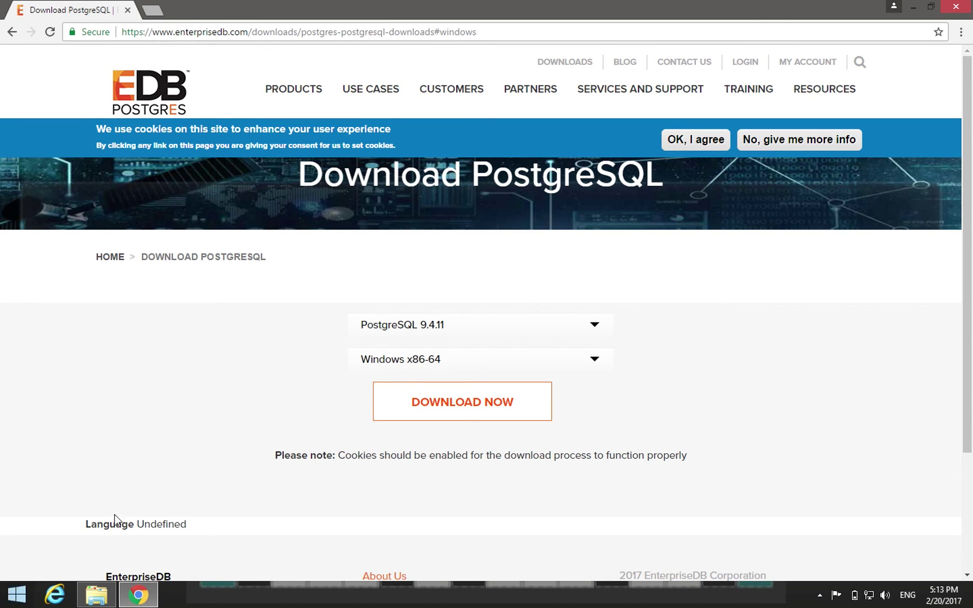
click(468, 399)
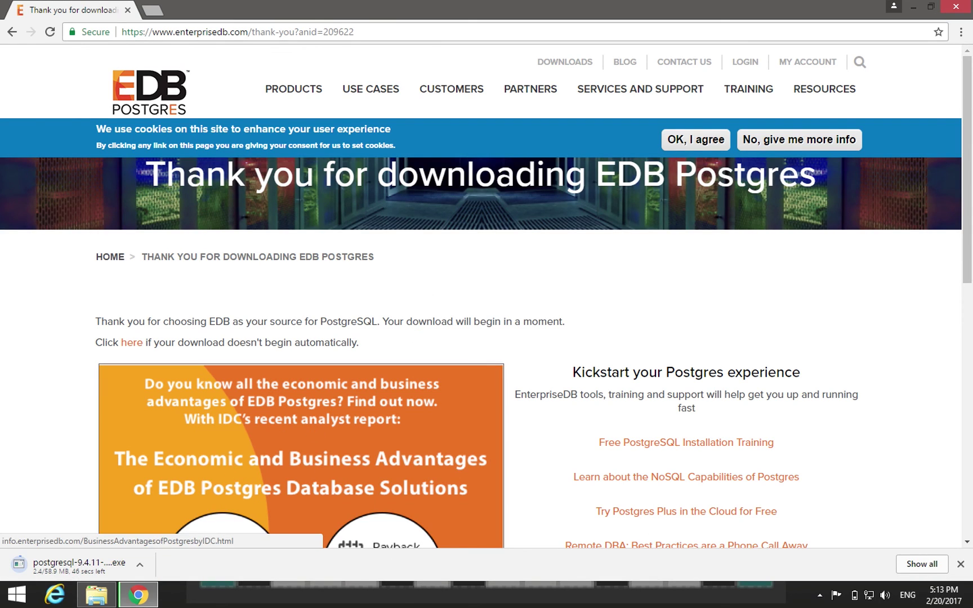
click(912, 8)
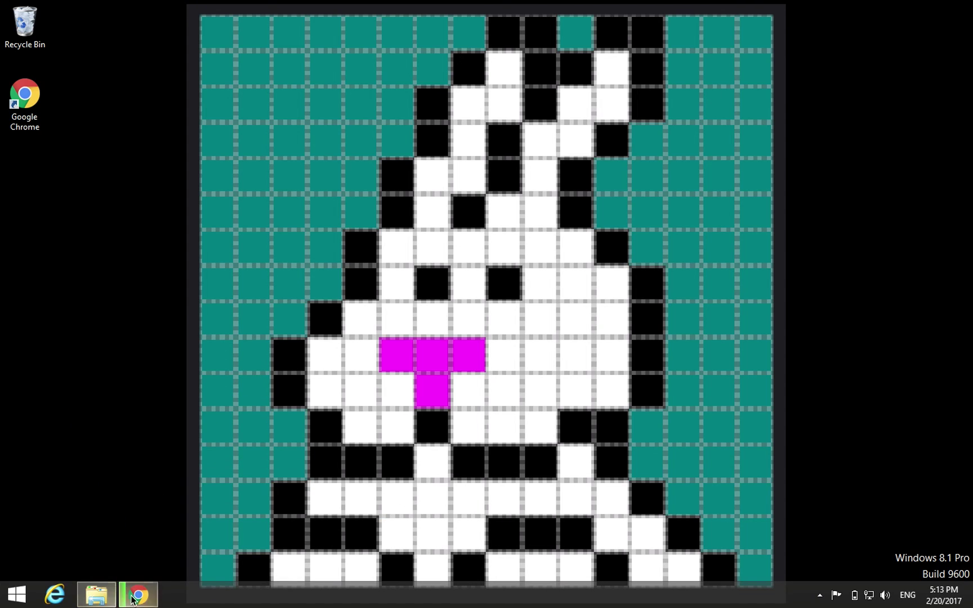
- Run the downloaded PostgreSQL installer, approve it in UAC, and move the Visual C++ setup window aside
click(138, 597)
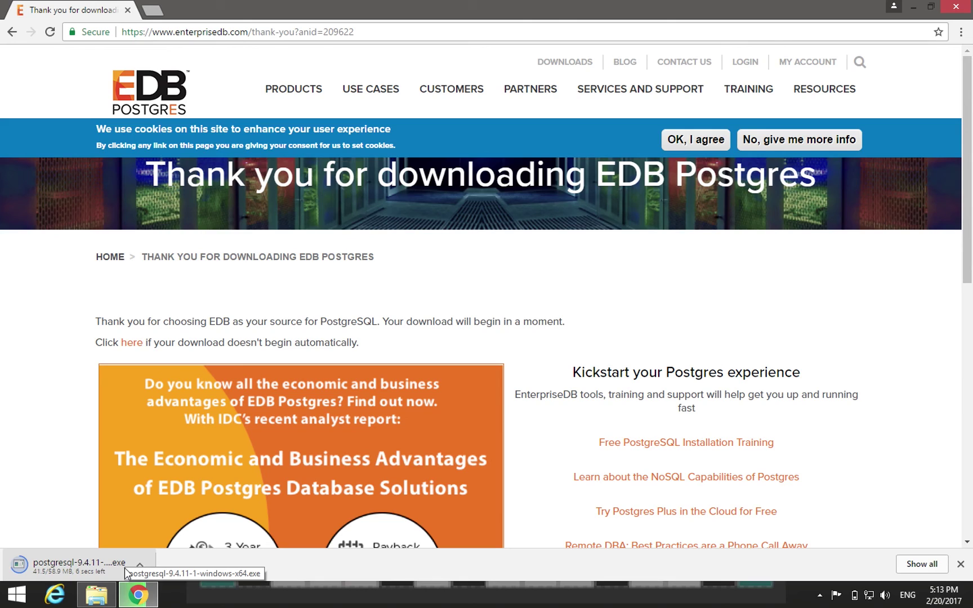
click(84, 564)
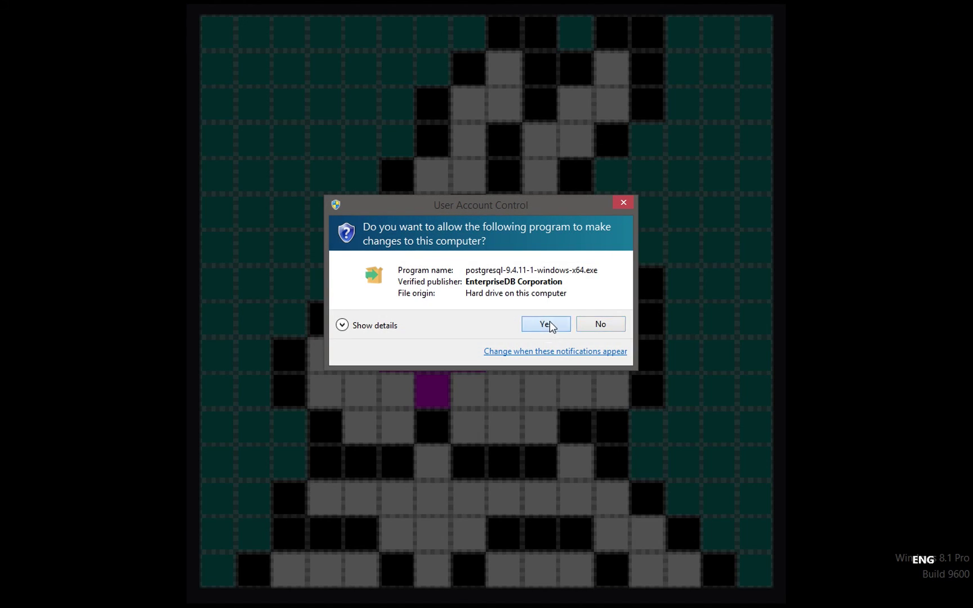
click(547, 324)
click(916, 9)
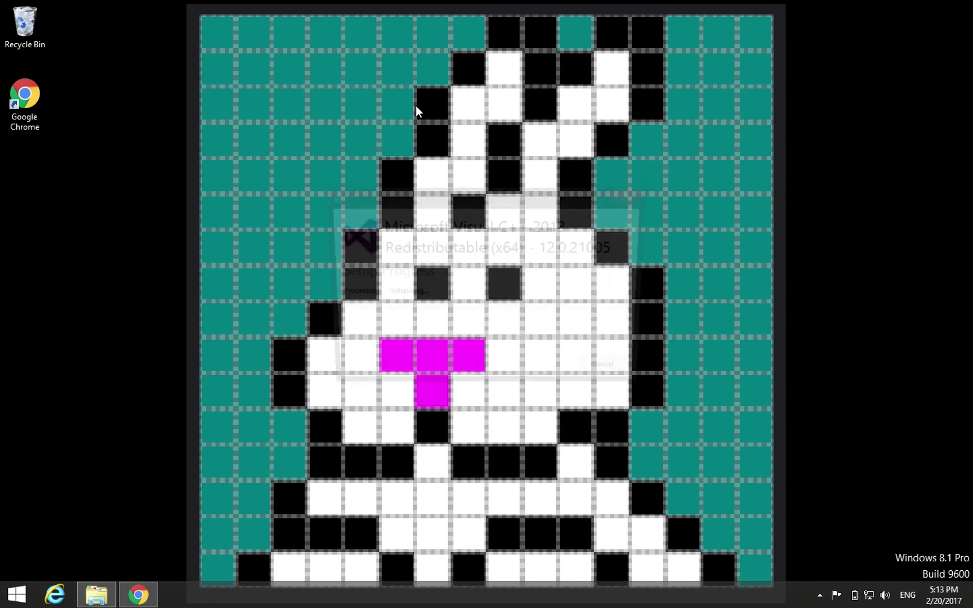
drag(480, 201, 478, 138)
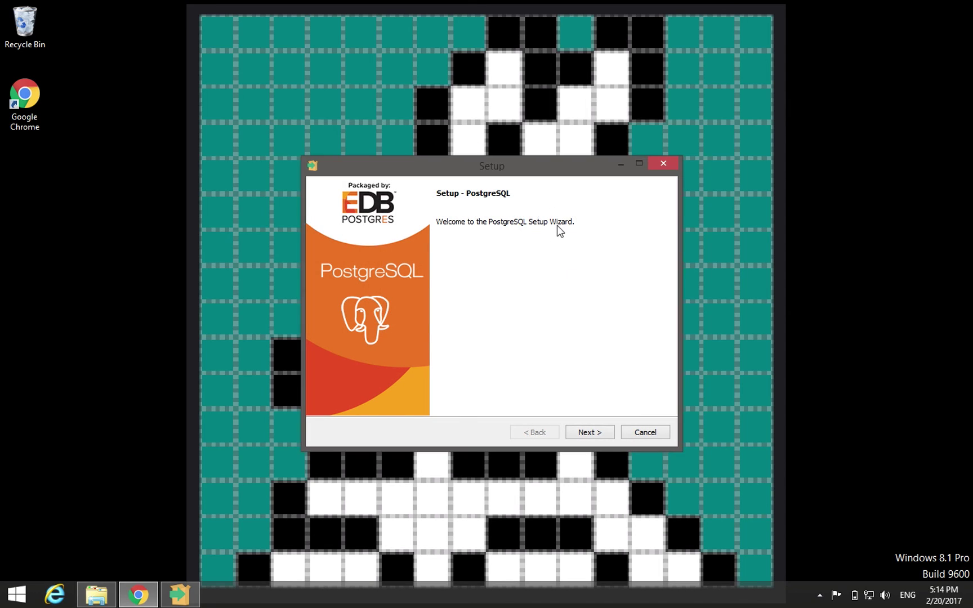
- Accept the default installation and data directories and enter the superuser password
click(591, 434)
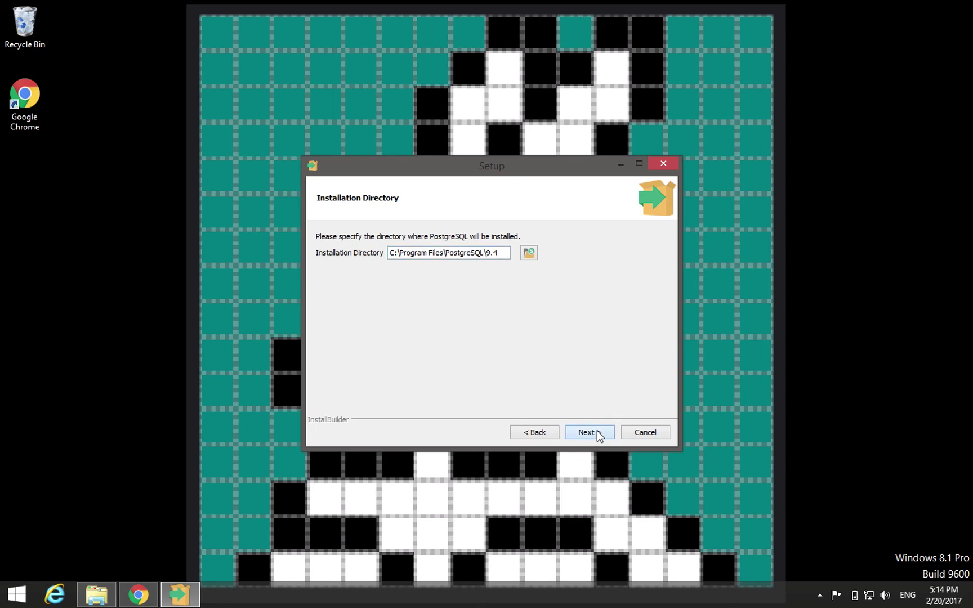
click(597, 431)
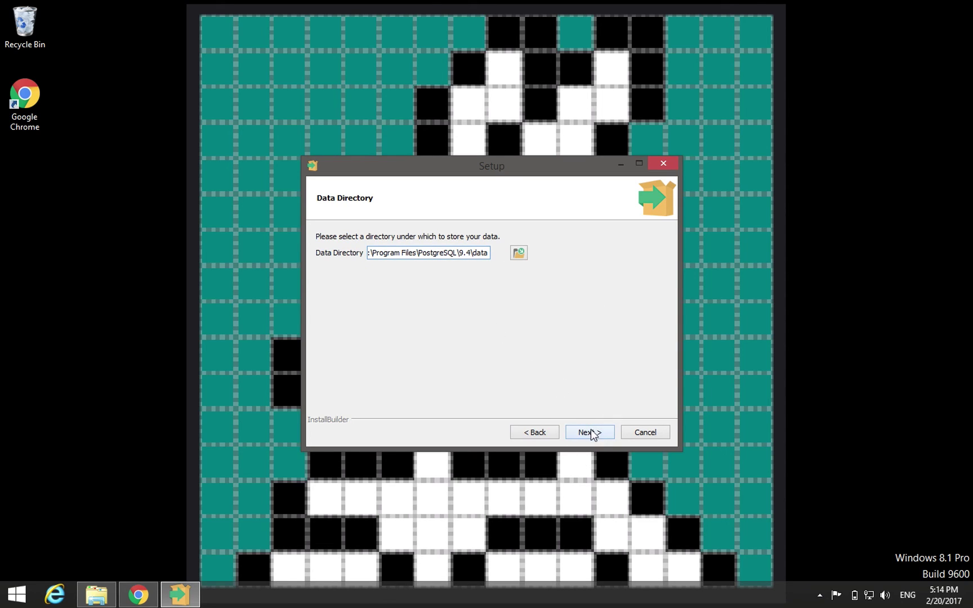
click(592, 434)
text(post)
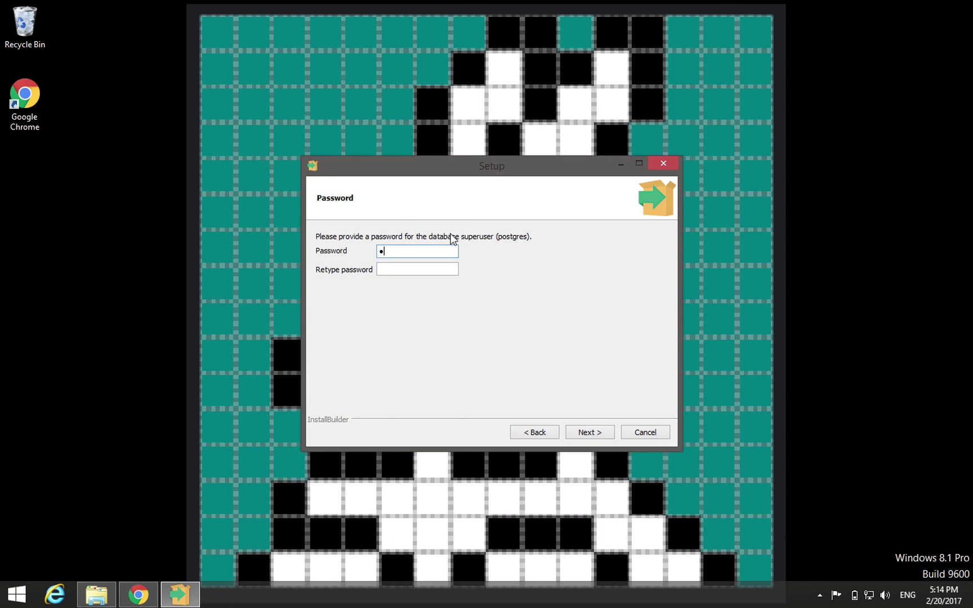
text(gres)
key(Tab)
text(postgres)
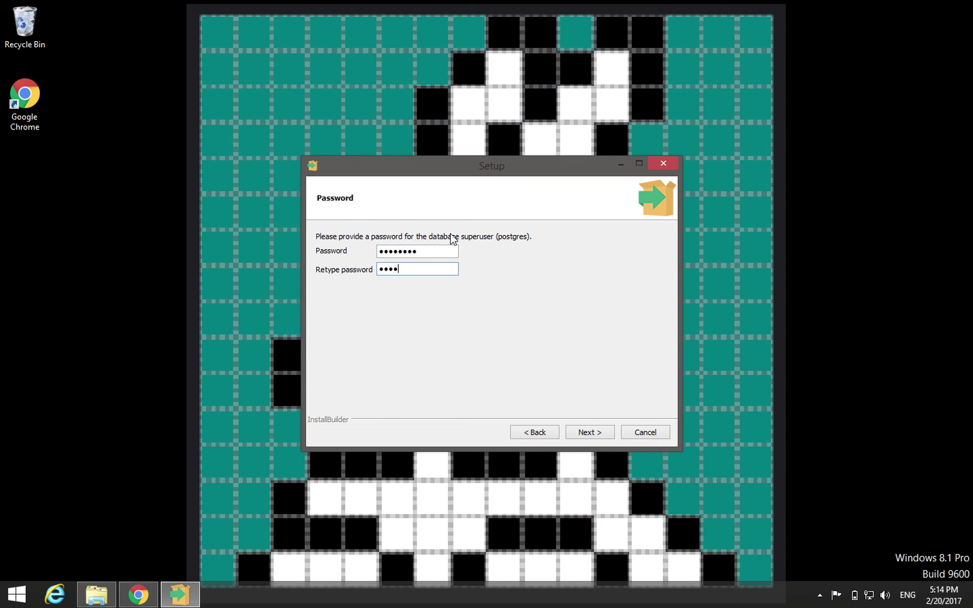
key(Return)
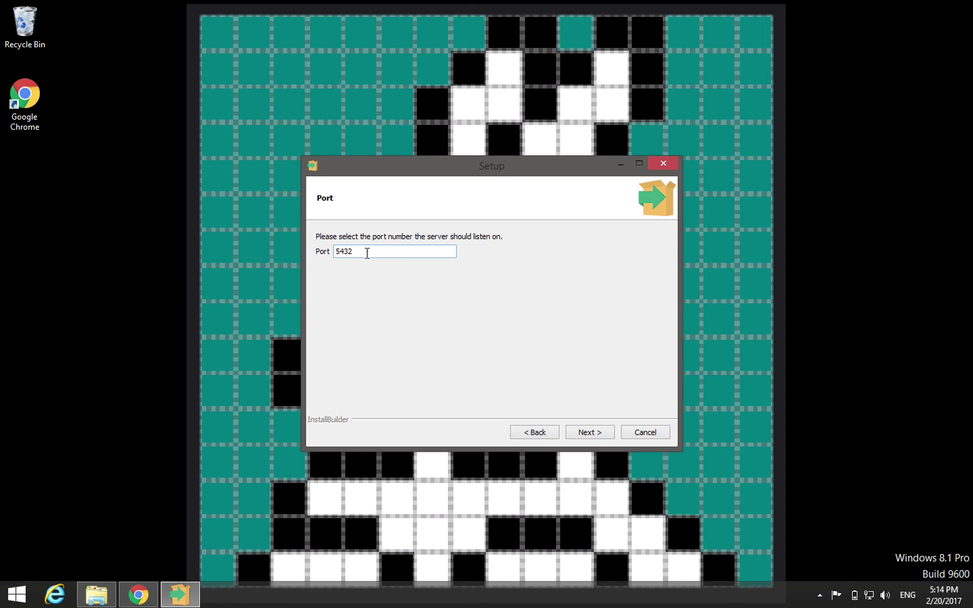
- Keep port 5432 and default locale, install, and finish without launching Stack Builder
click(585, 432)
click(586, 432)
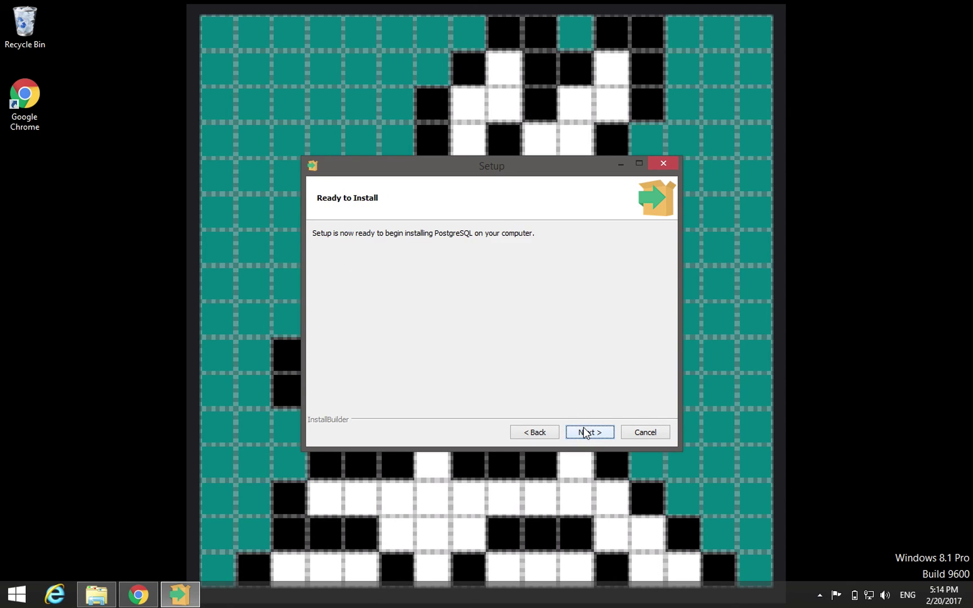
click(585, 431)
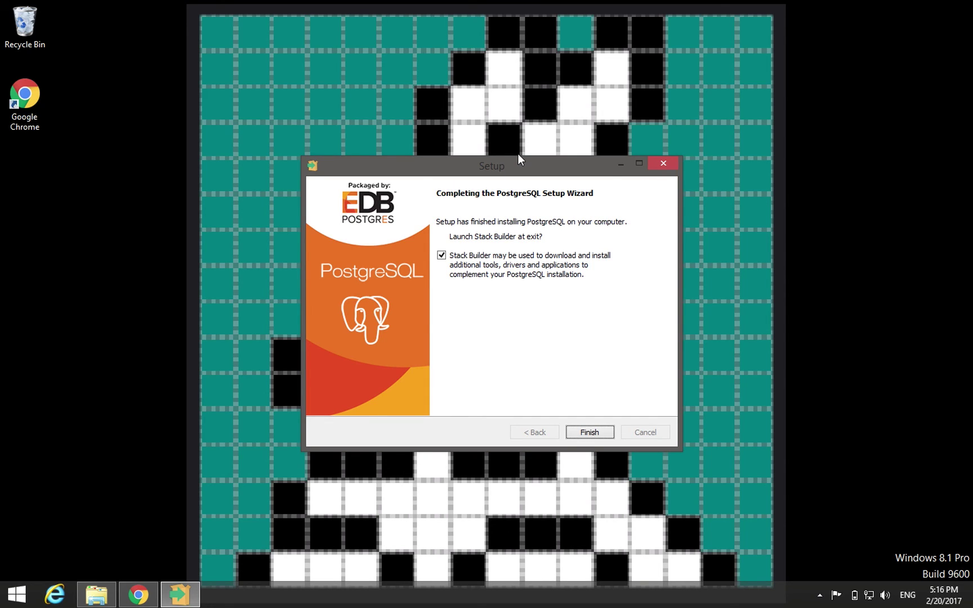
click(442, 255)
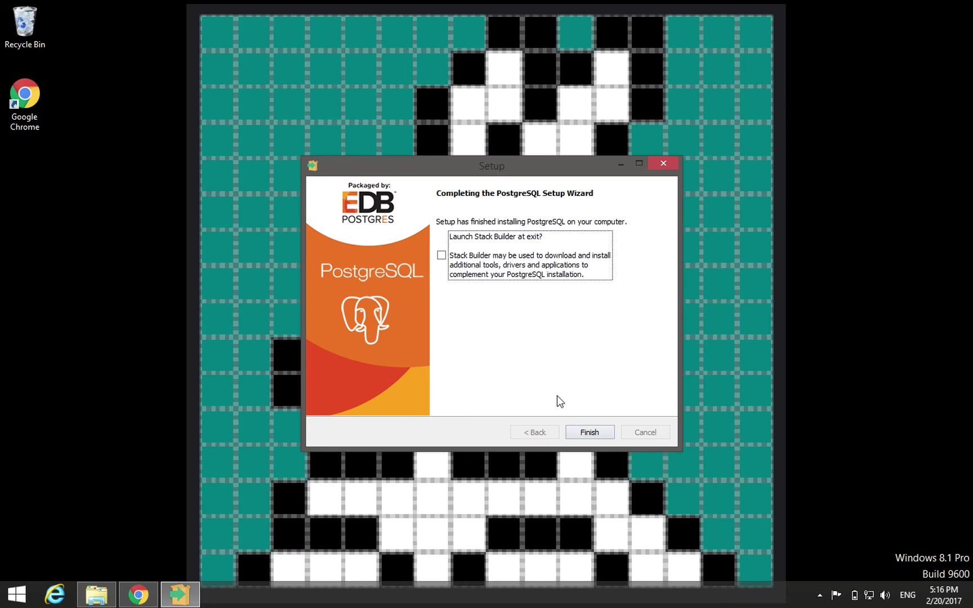
click(583, 431)
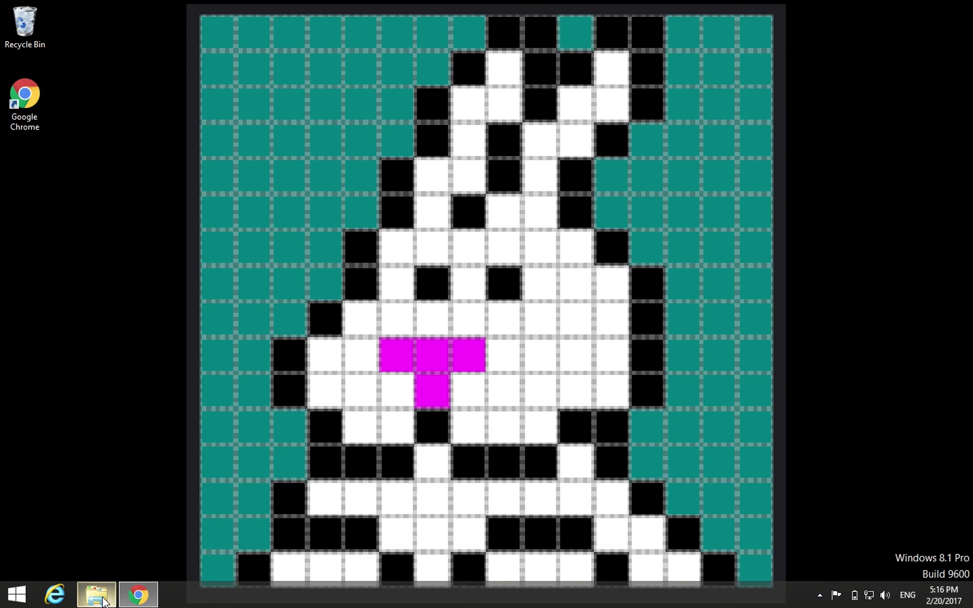
- Copy both DLLs from DatabaseSupport\PostgreSQL\9.4\Windows64
mouse_move(99, 595)
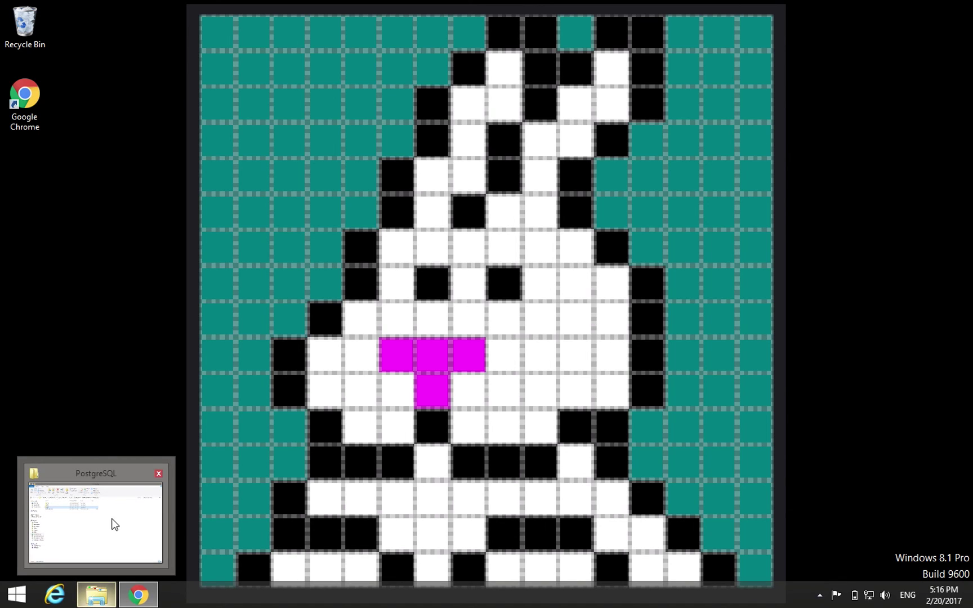
click(113, 524)
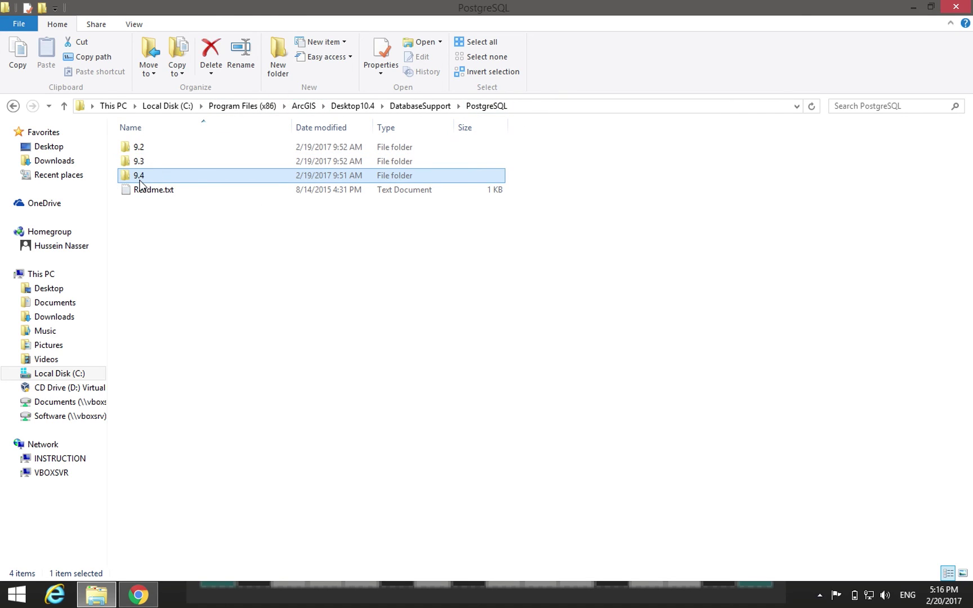
double_click(147, 177)
click(205, 162)
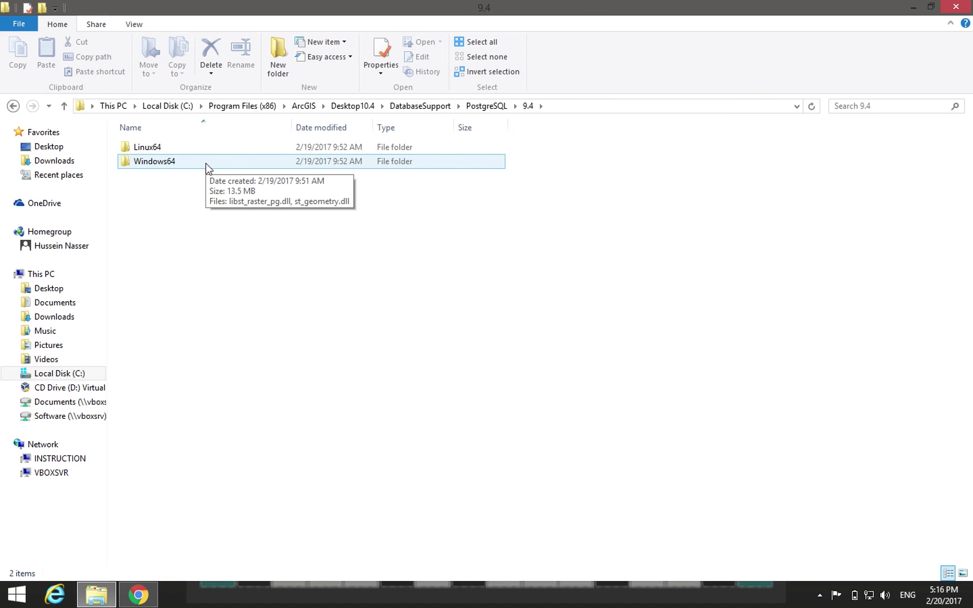
click(156, 164)
double_click(156, 164)
drag(225, 202, 141, 135)
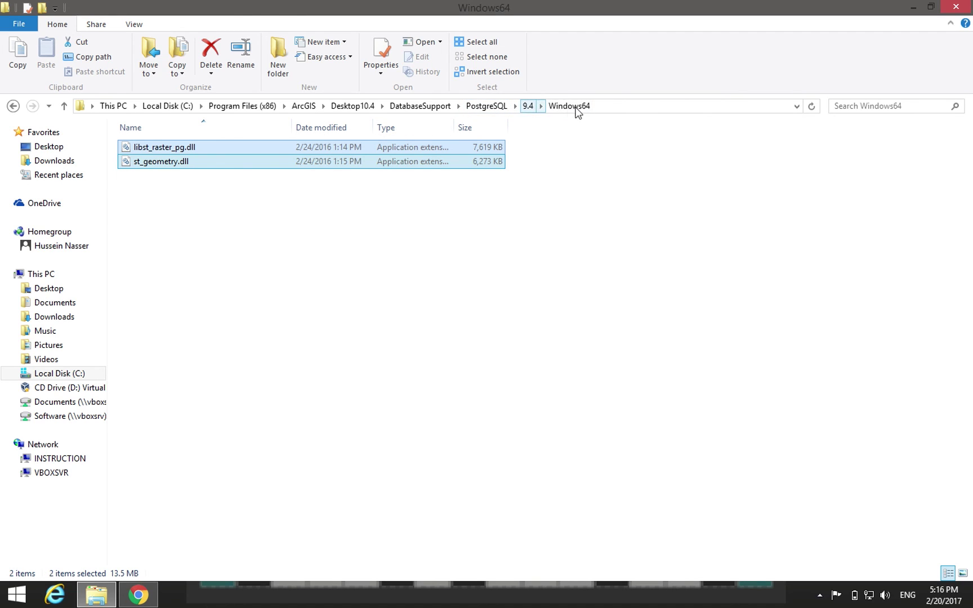
right_click(157, 155)
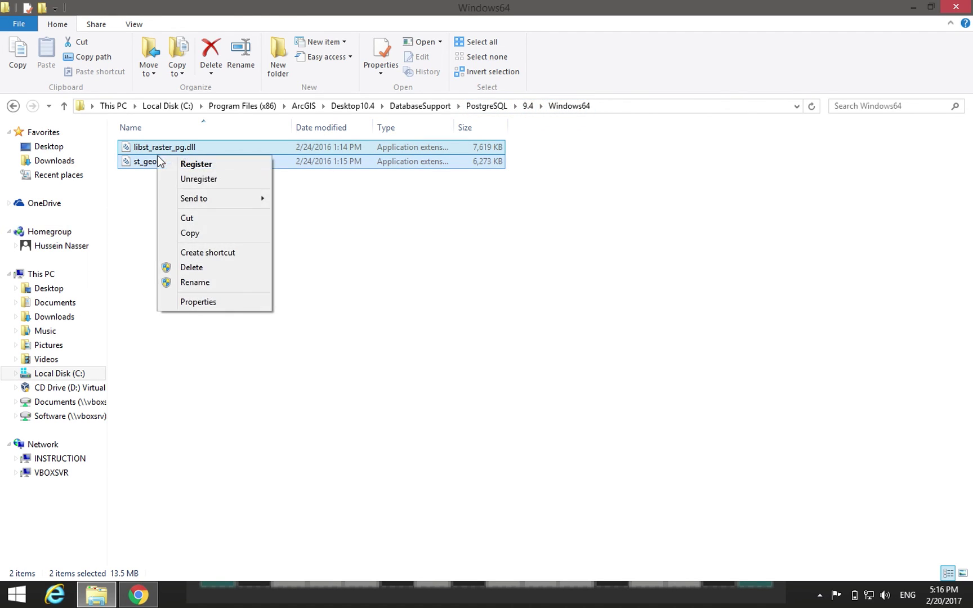
click(209, 236)
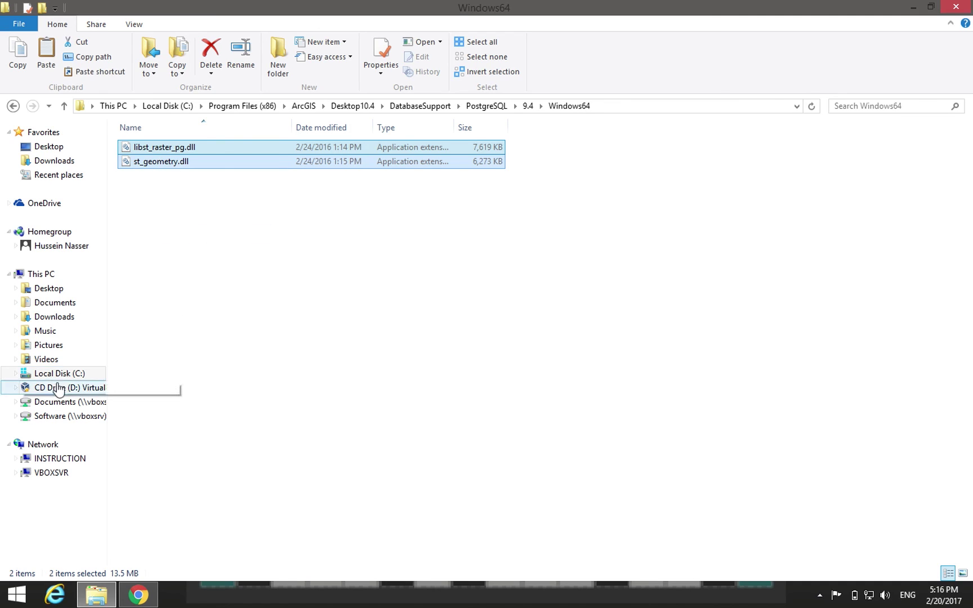
- Browse to C:\Program Files\PostgreSQL\9.4\lib
click(56, 378)
double_click(171, 175)
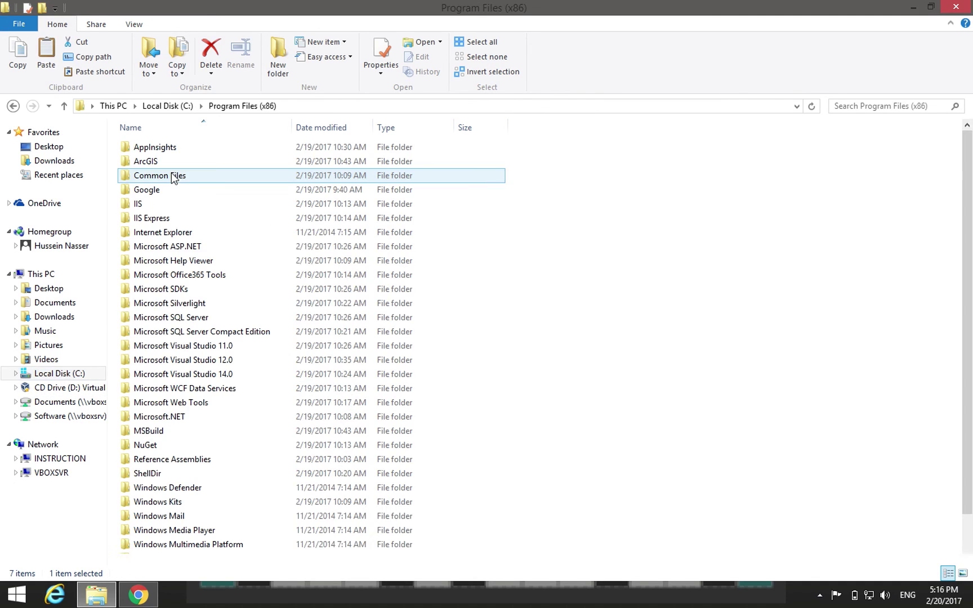
click(167, 107)
double_click(189, 162)
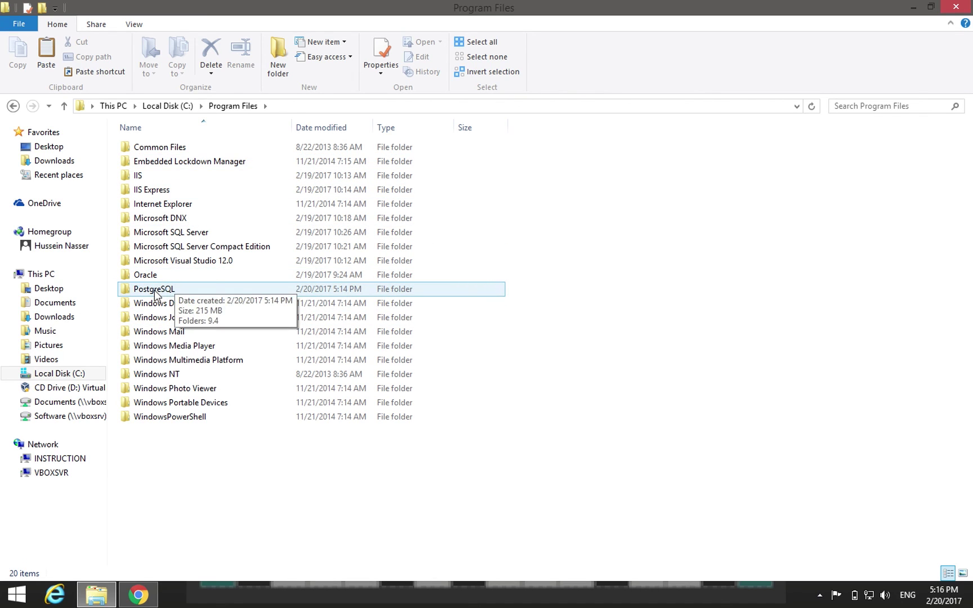
double_click(155, 290)
double_click(142, 156)
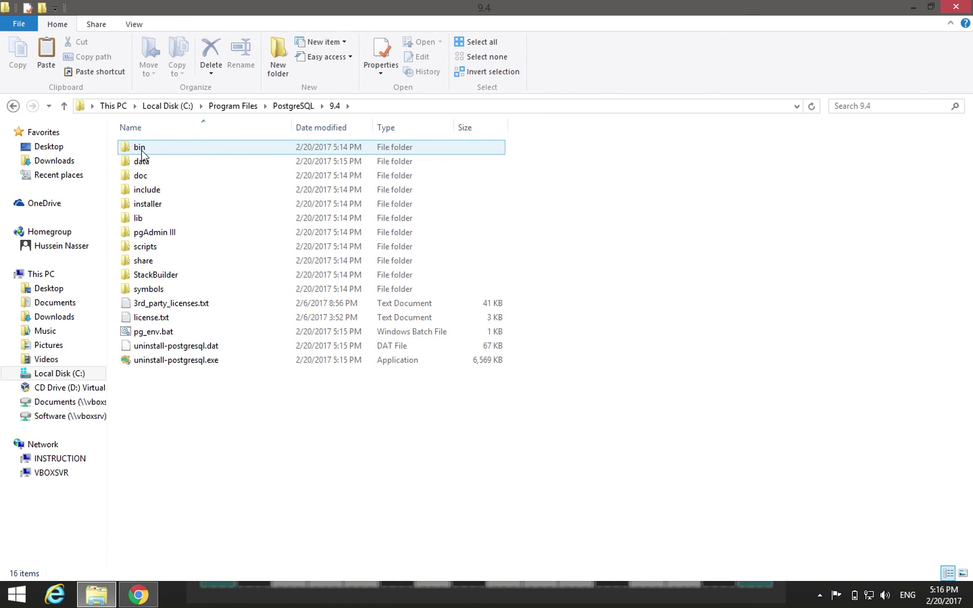
double_click(162, 218)
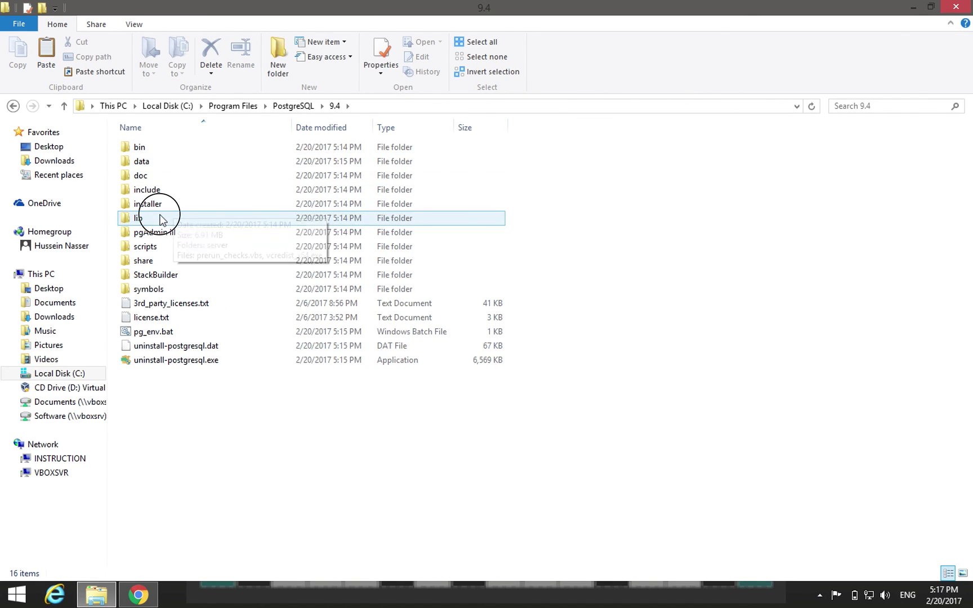
- Paste the two DLLs into the lib folder, granting administrator permission
right_click(570, 201)
click(628, 294)
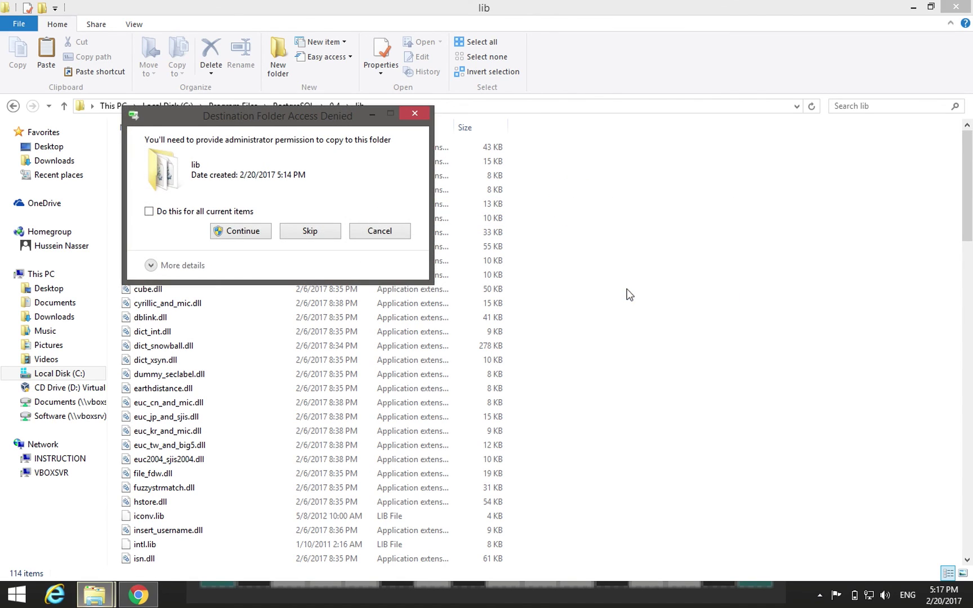
click(237, 229)
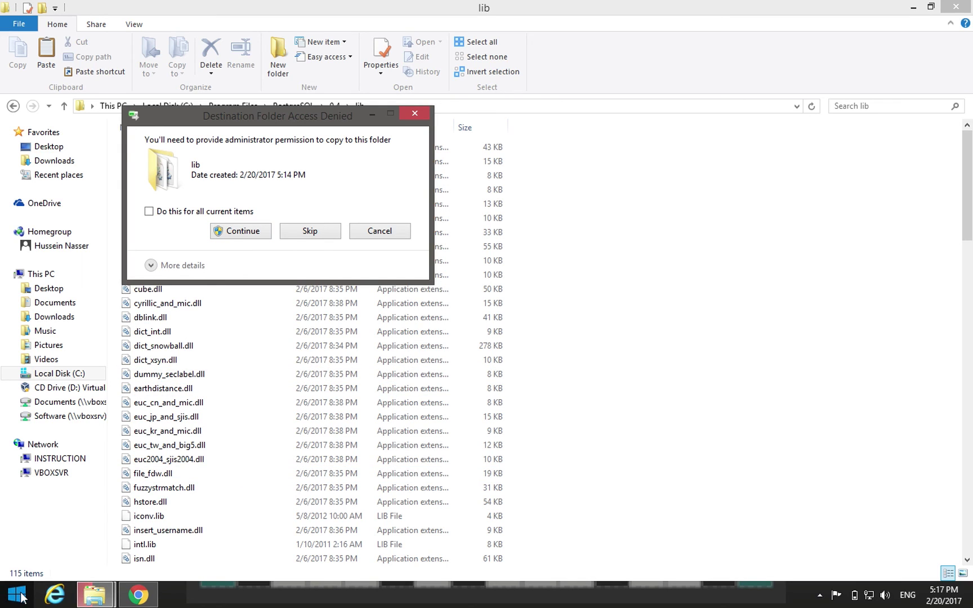
click(252, 232)
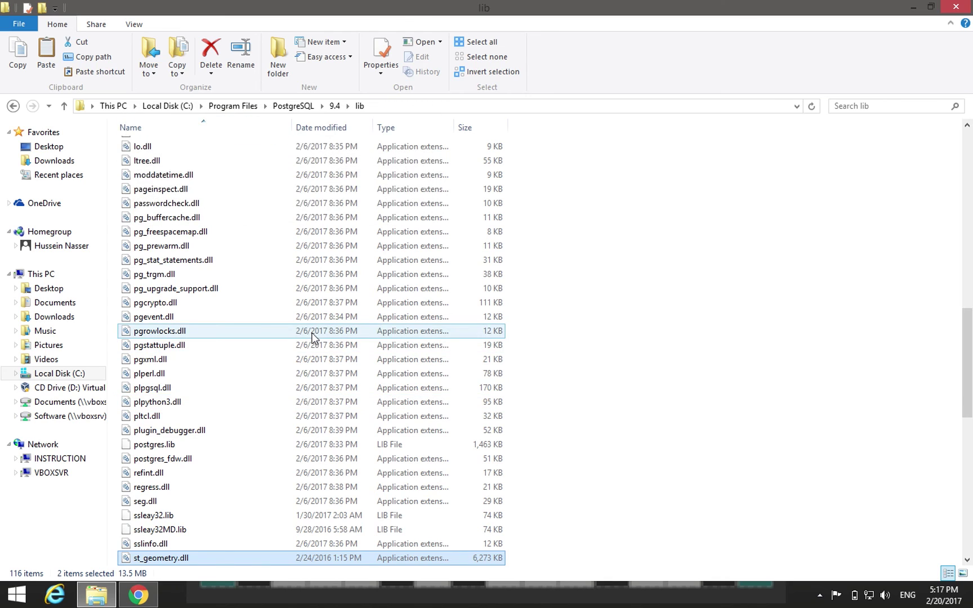
scroll(657, 315, down, 4)
scroll(657, 315, up, 20)
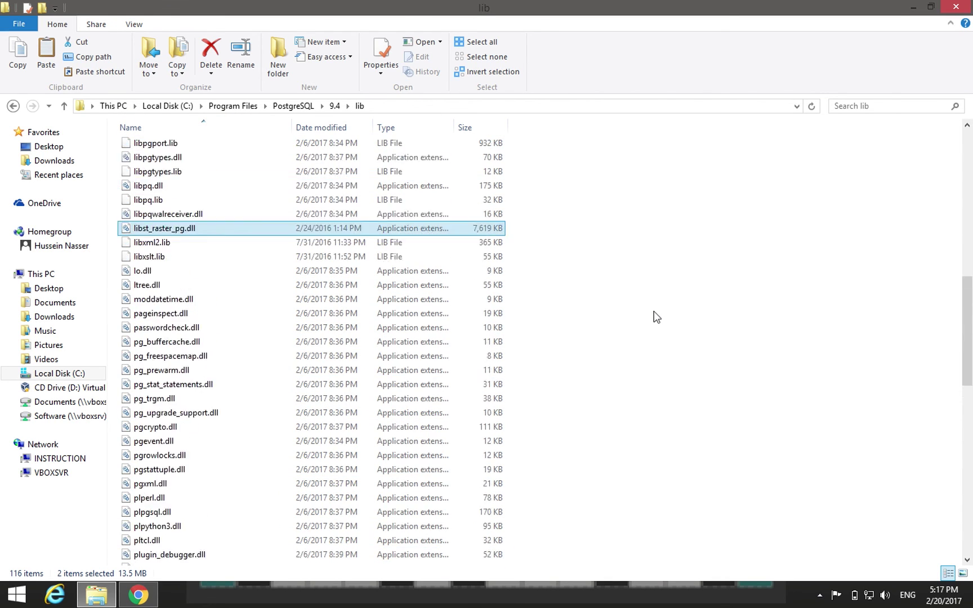
scroll(637, 200, down, 4)
scroll(634, 188, down, 7)
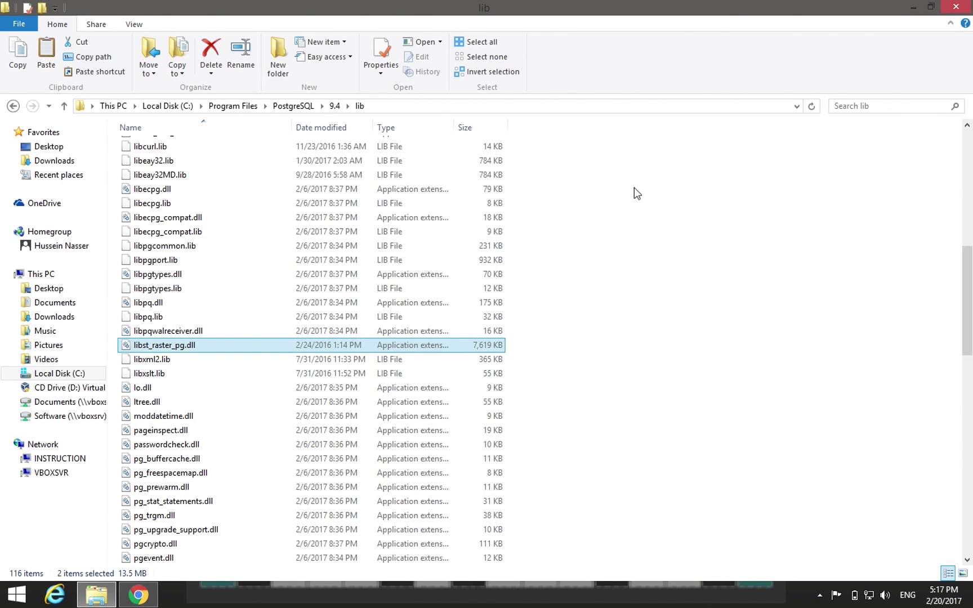
- Open the 9.4 data folder and select pg_hba.conf
click(334, 107)
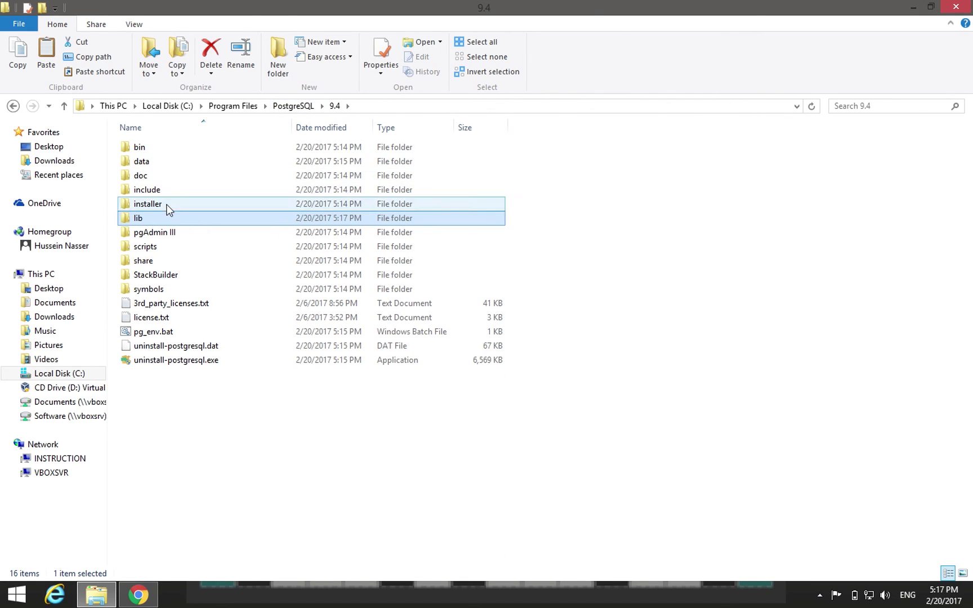
double_click(168, 161)
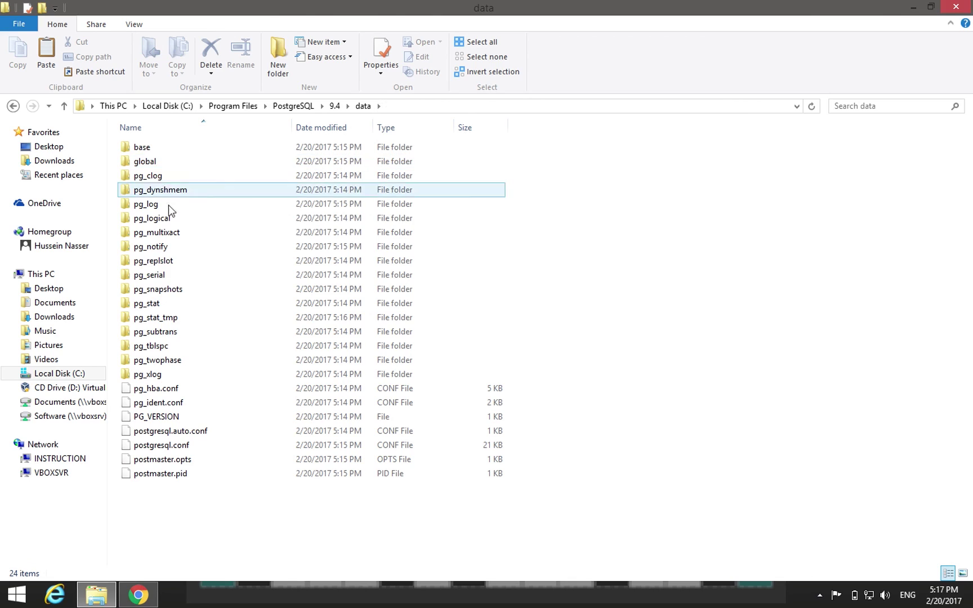
click(149, 393)
right_click(149, 390)
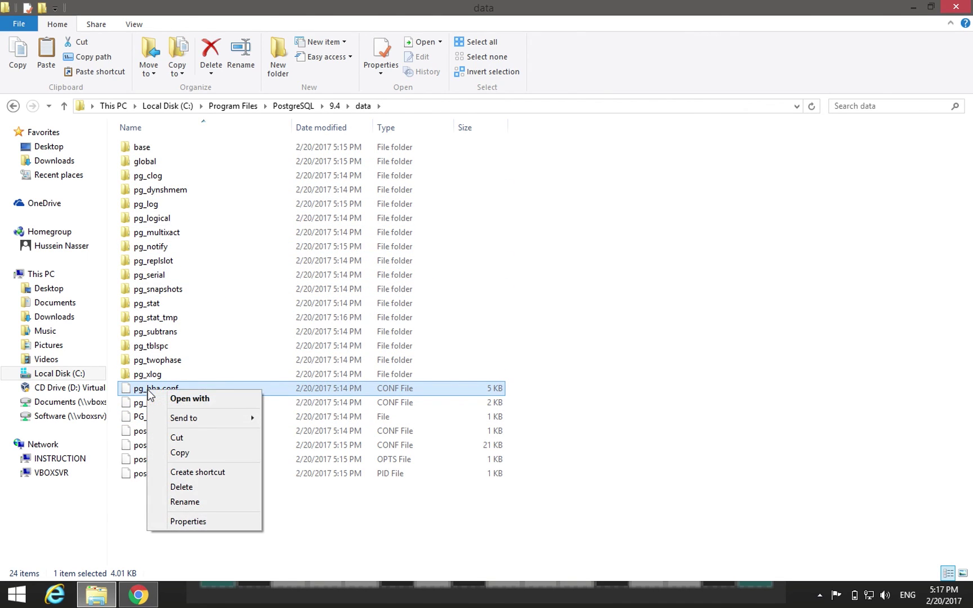
click(142, 395)
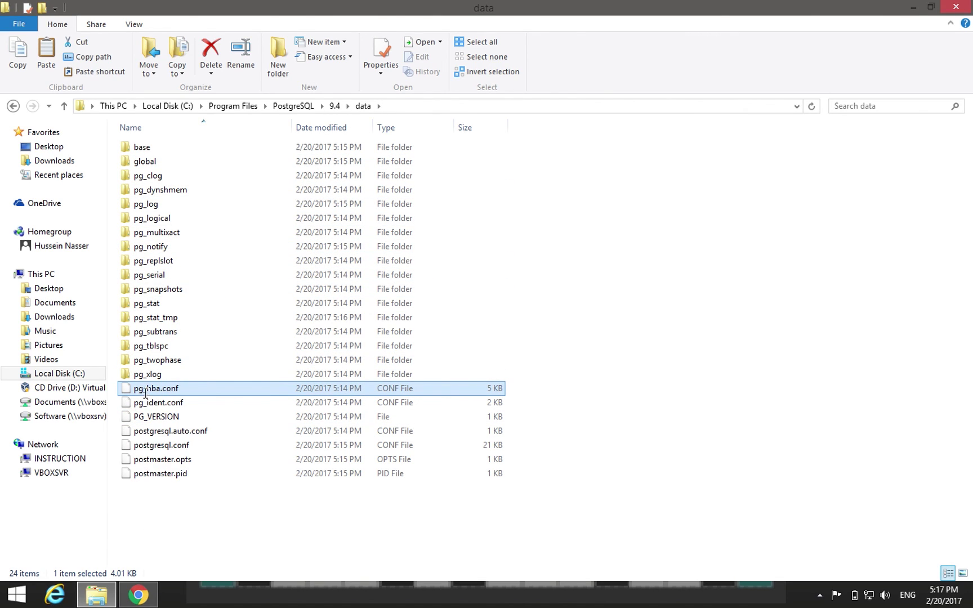
click(208, 388)
click(250, 390)
- Search the Start screen for notepad to launch Notepad
click(17, 597)
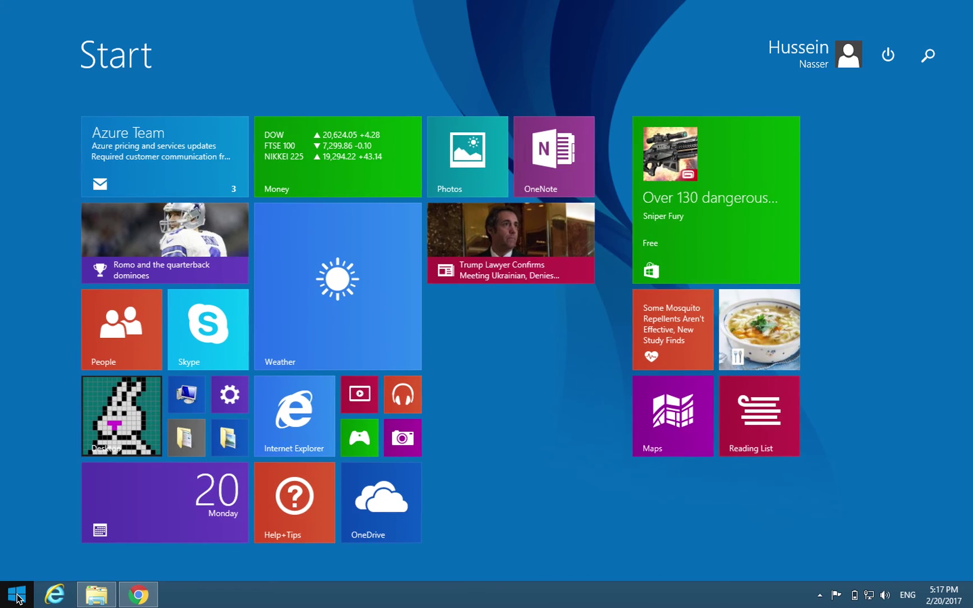
text(notepad)
key(Escape)
key(Escape)
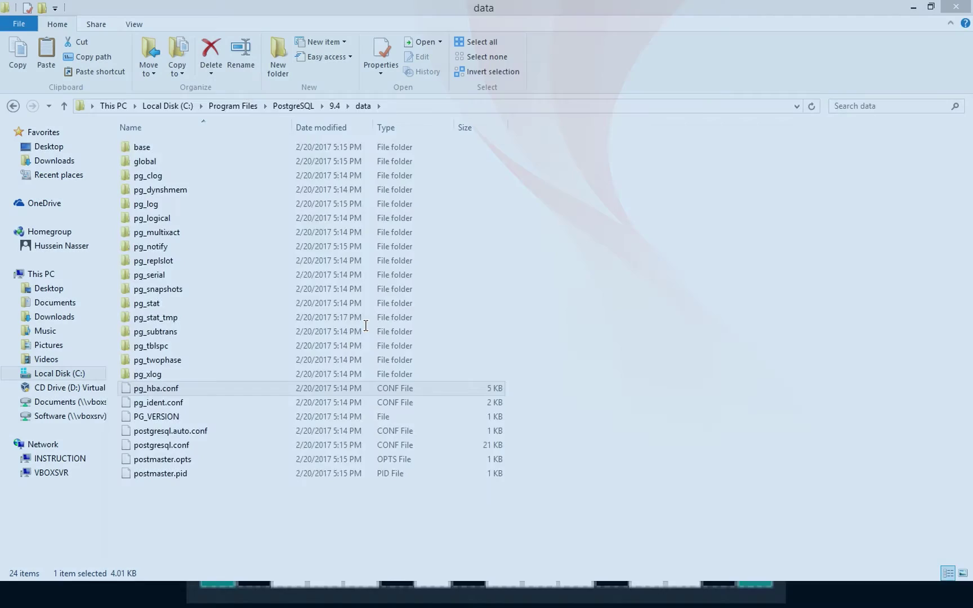
- Open pg_hba.conf in a maximized Notepad and start a new line at the end
drag(309, 125, 529, 124)
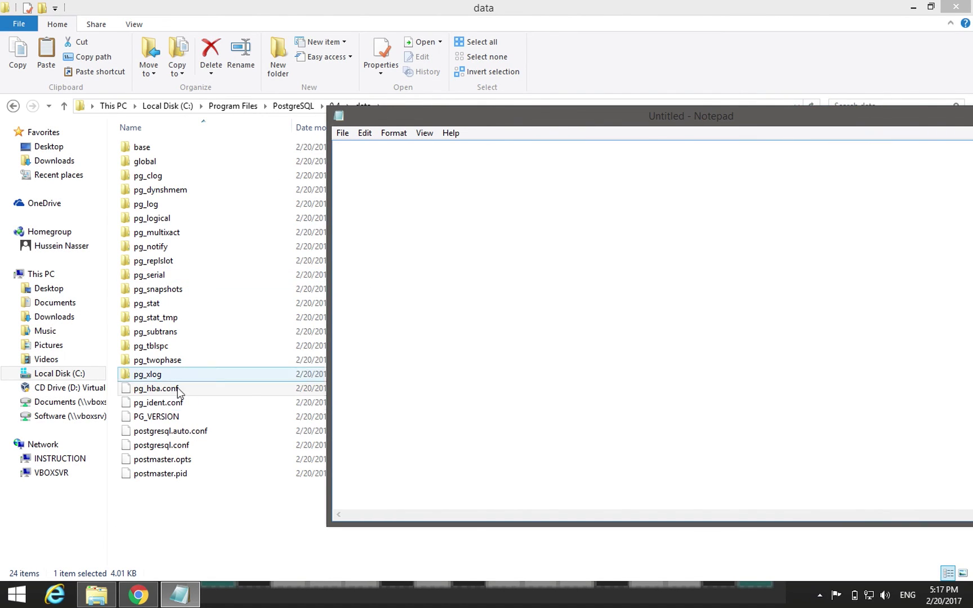
drag(169, 388, 570, 291)
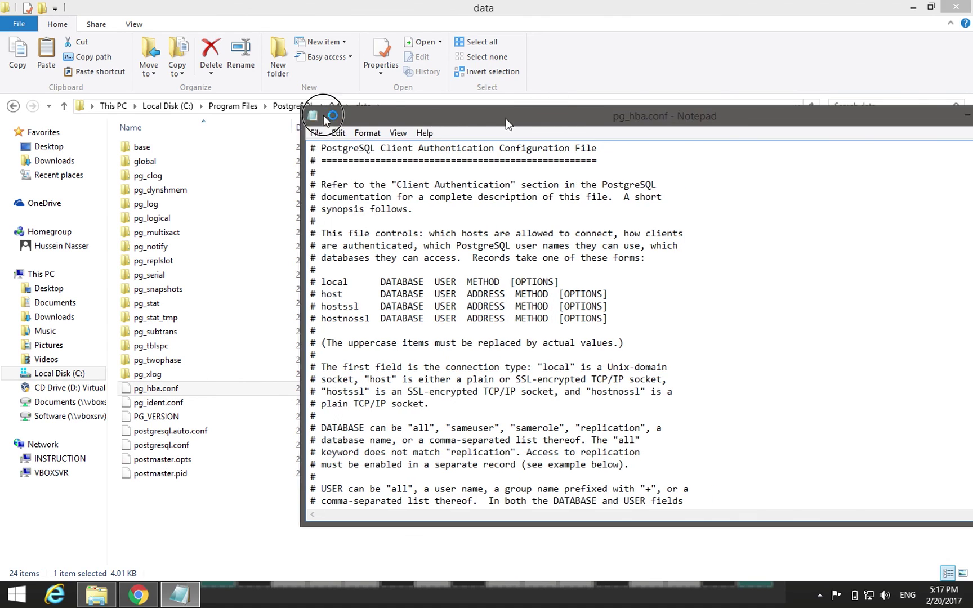
double_click(506, 119)
scroll(309, 352, down, 15)
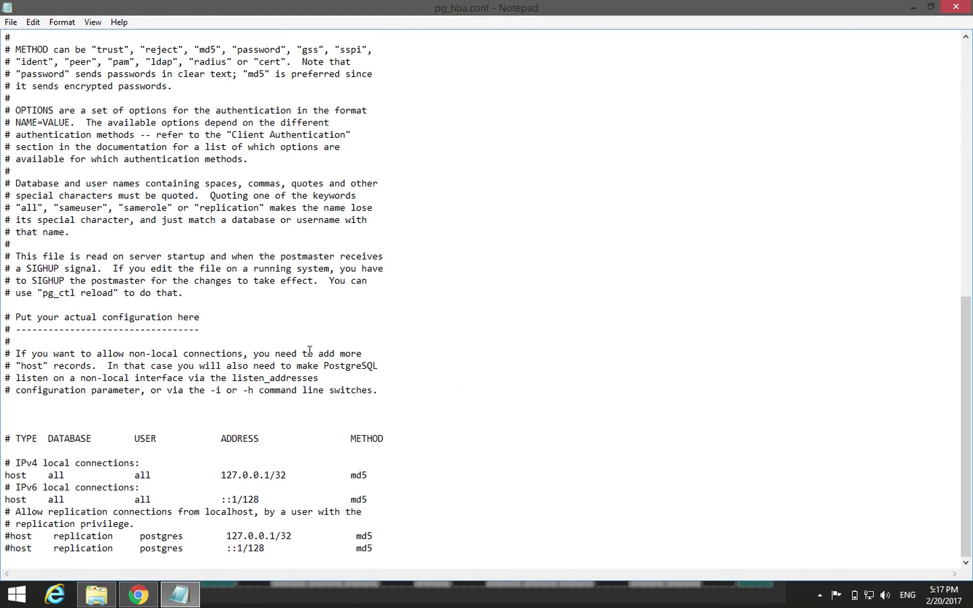
click(396, 543)
key(shift+Home)
key(Down)
- Add the tab-separated rule 'host all all all md5', then save and close Notepad
text(host    all)
key(Tab)
text(all)
key(Tab)
text(all)
key(Tab)
text(md5)
click(956, 6)
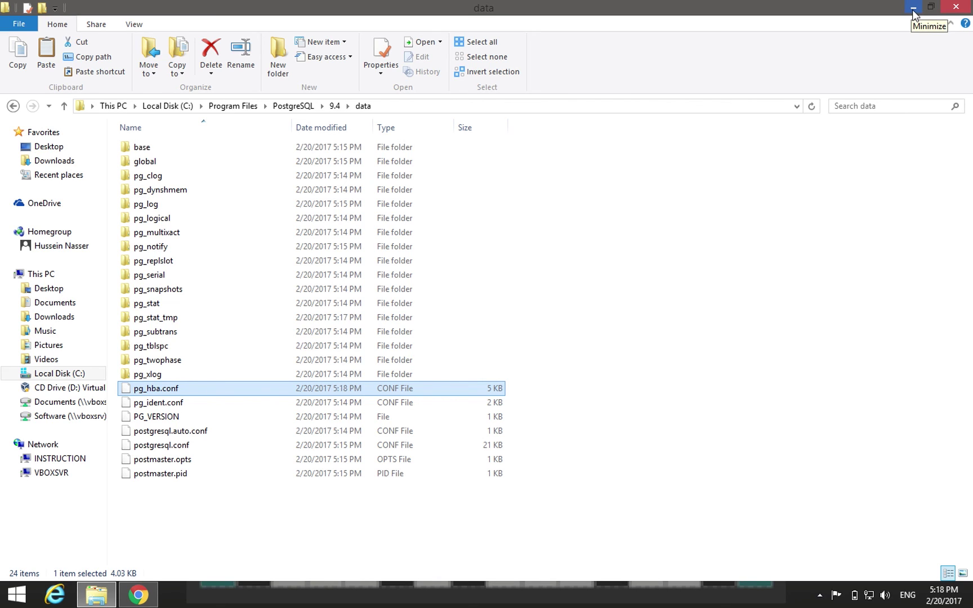
- Minimize Explorer and launch ArcMap 10.4.1 from a Start search for arcgis
click(913, 9)
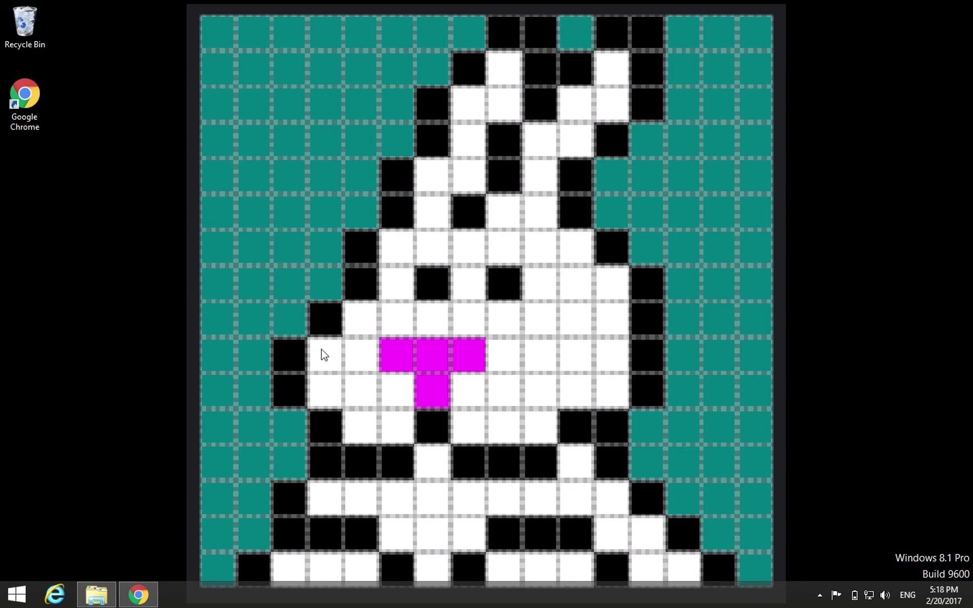
click(17, 595)
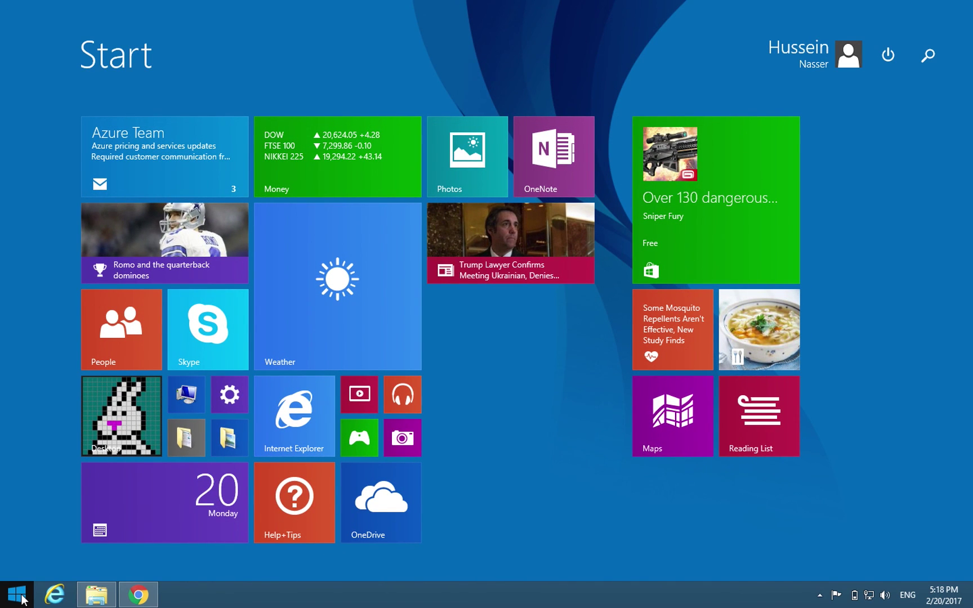
text(arcgis Administrator)
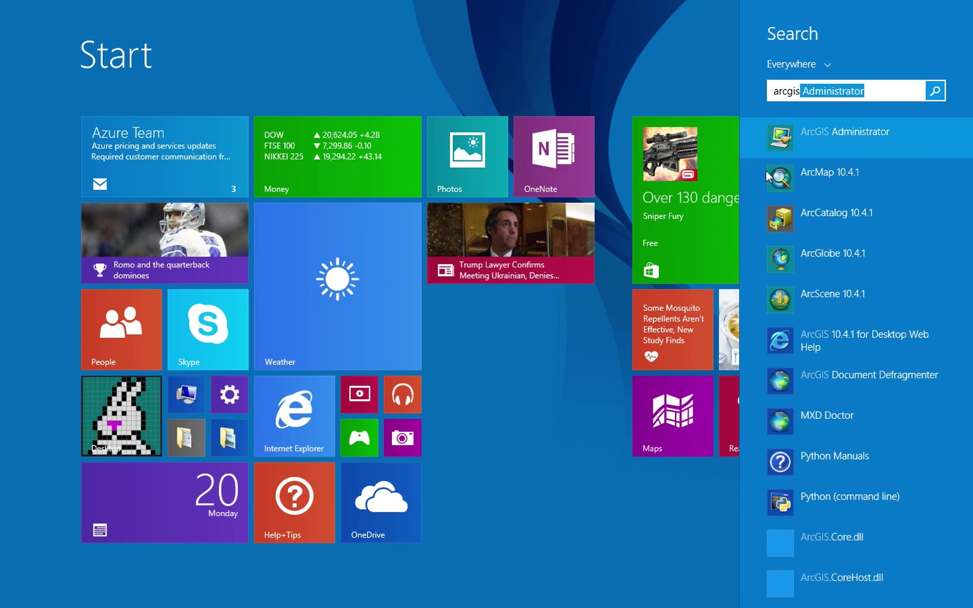
click(816, 177)
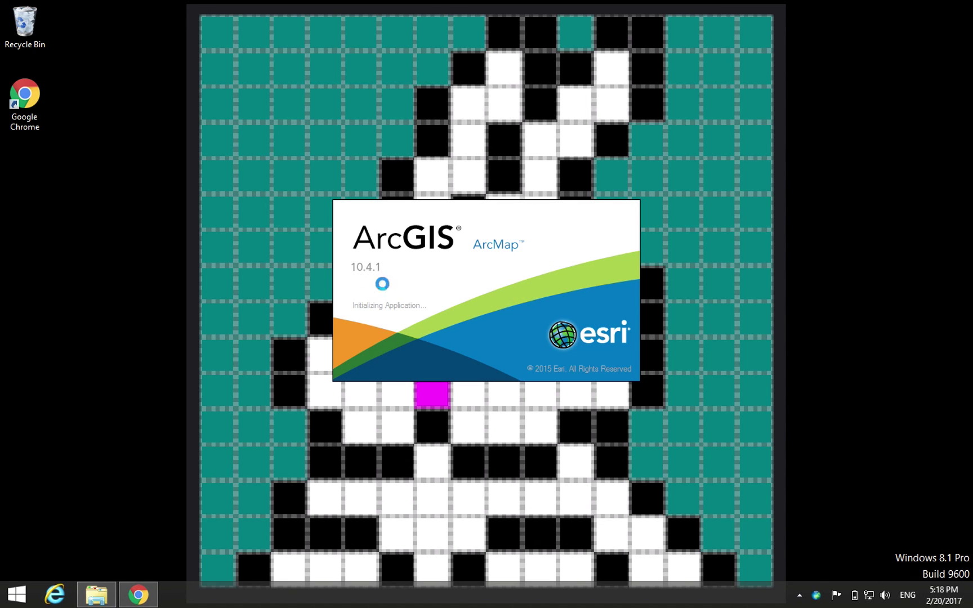
- Launch pgAdmin III from a Start search for pgadmin
click(21, 596)
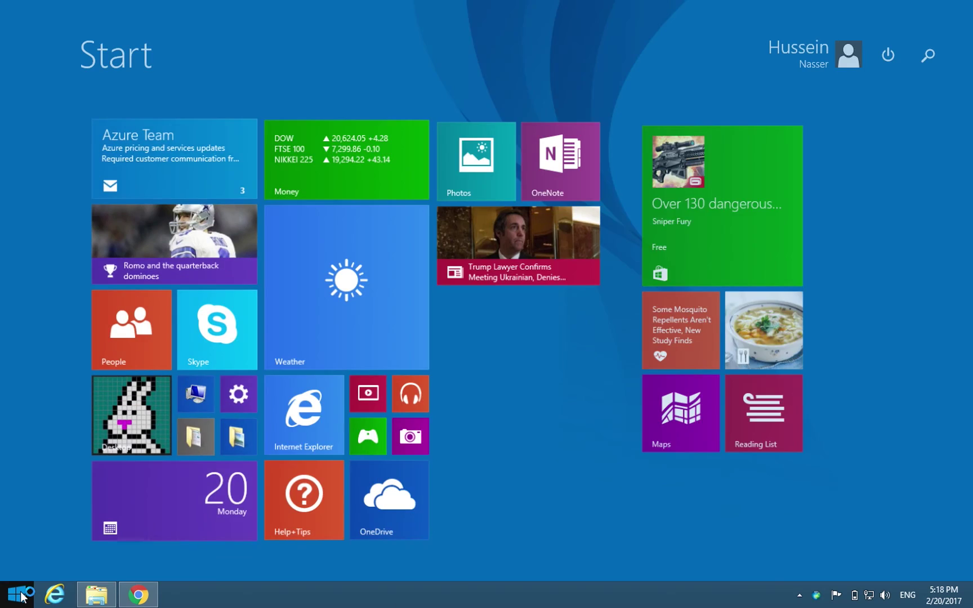
text(pgadmin III)
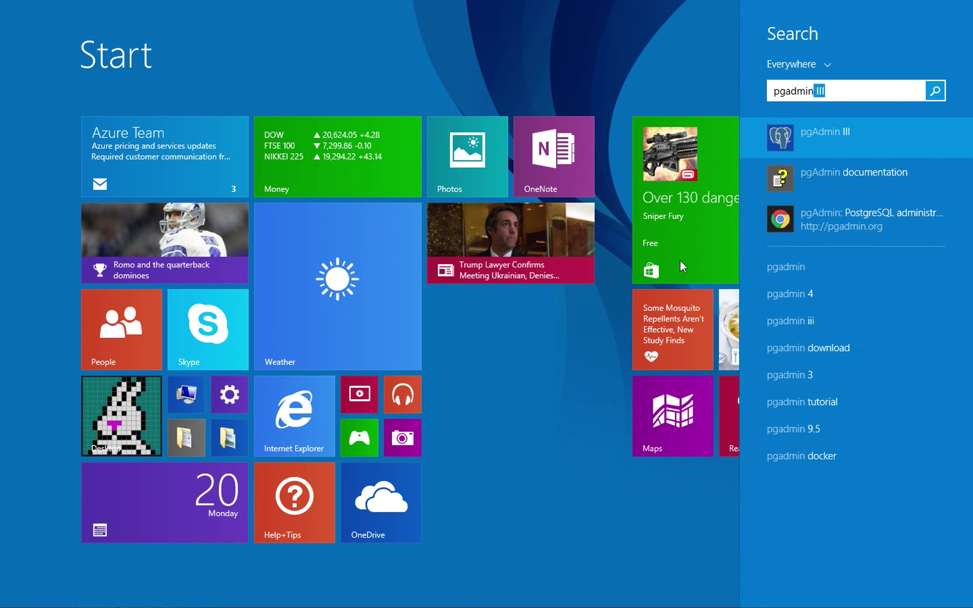
click(832, 135)
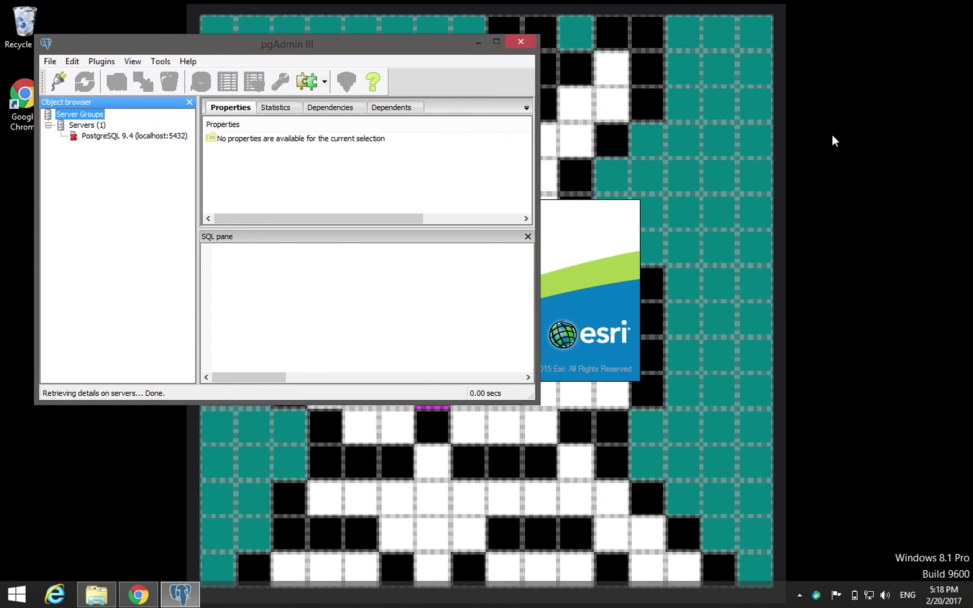
- Maximize pgAdmin III, connect to PostgreSQL 9.4 with the superuser password, and select the postgres database
drag(276, 50, 476, 51)
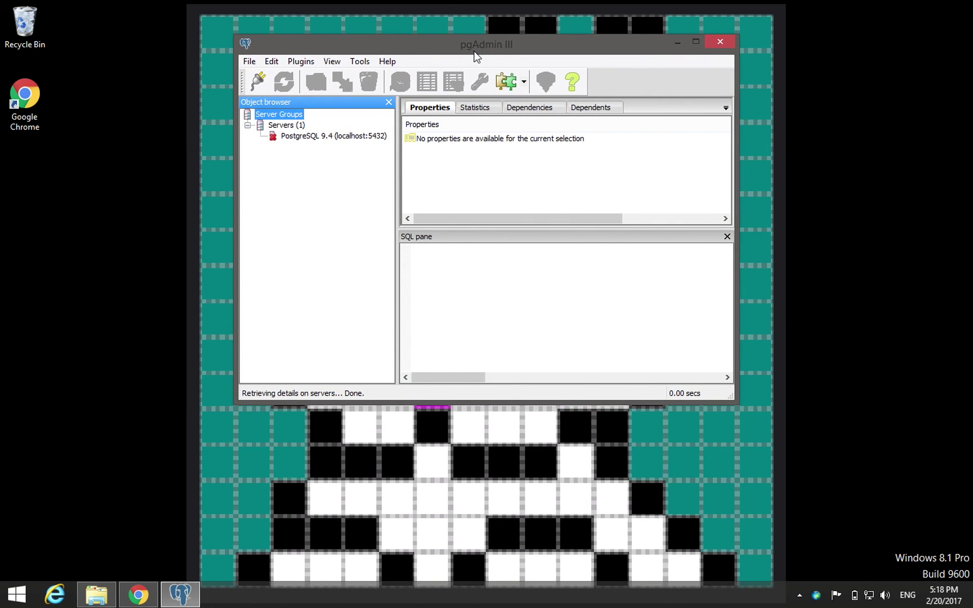
double_click(474, 50)
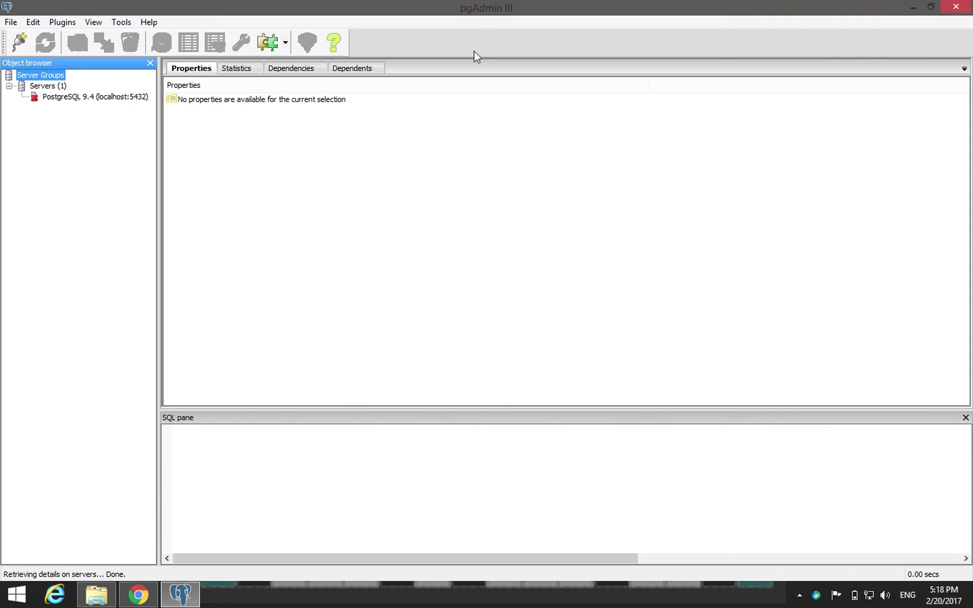
double_click(68, 99)
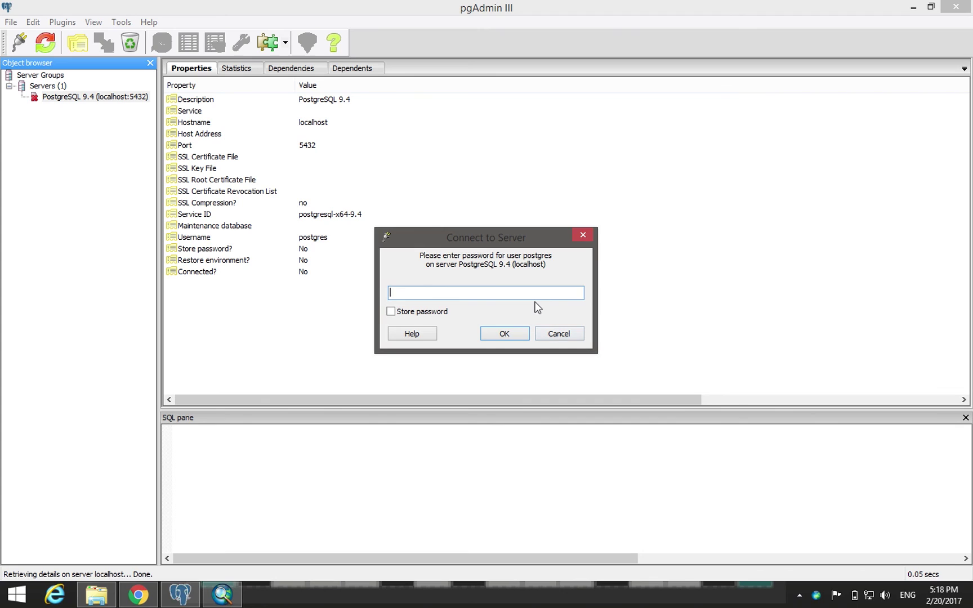
text(postgres)
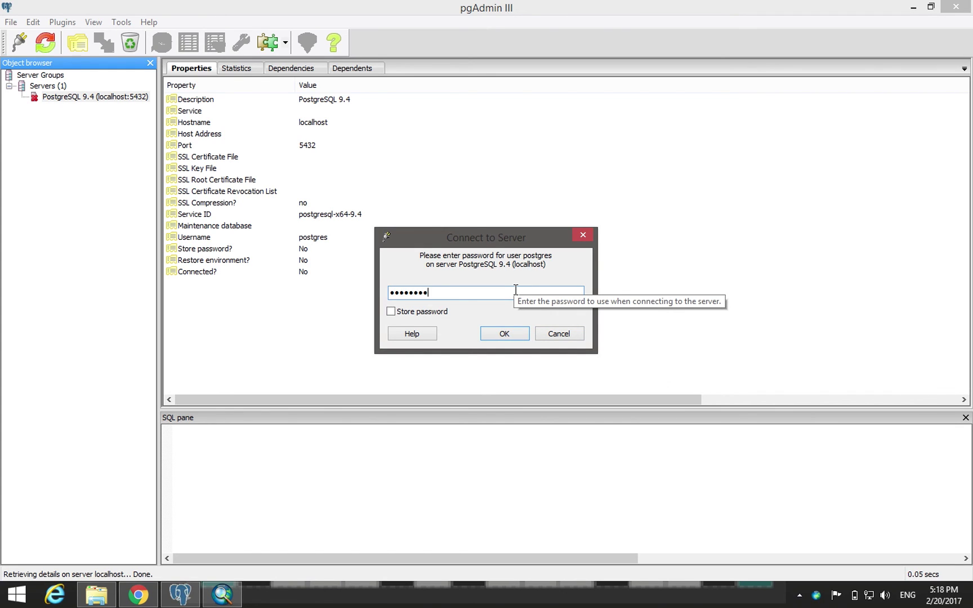
key(Return)
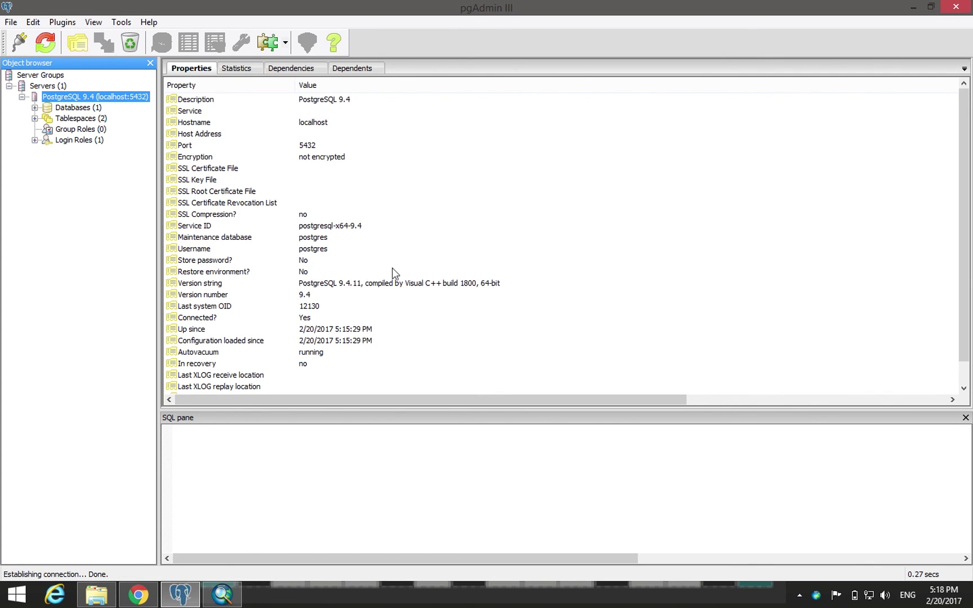
double_click(76, 107)
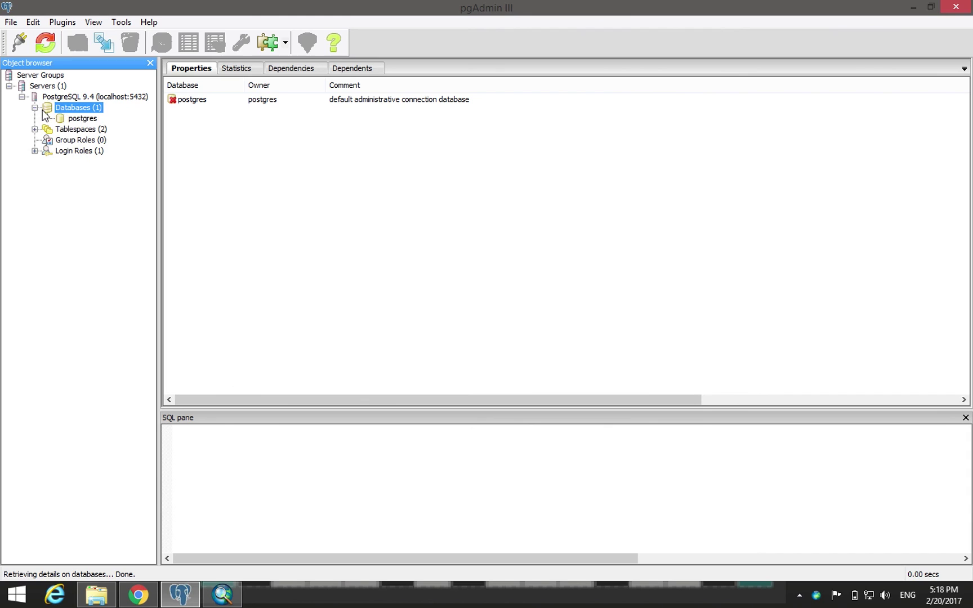
click(90, 118)
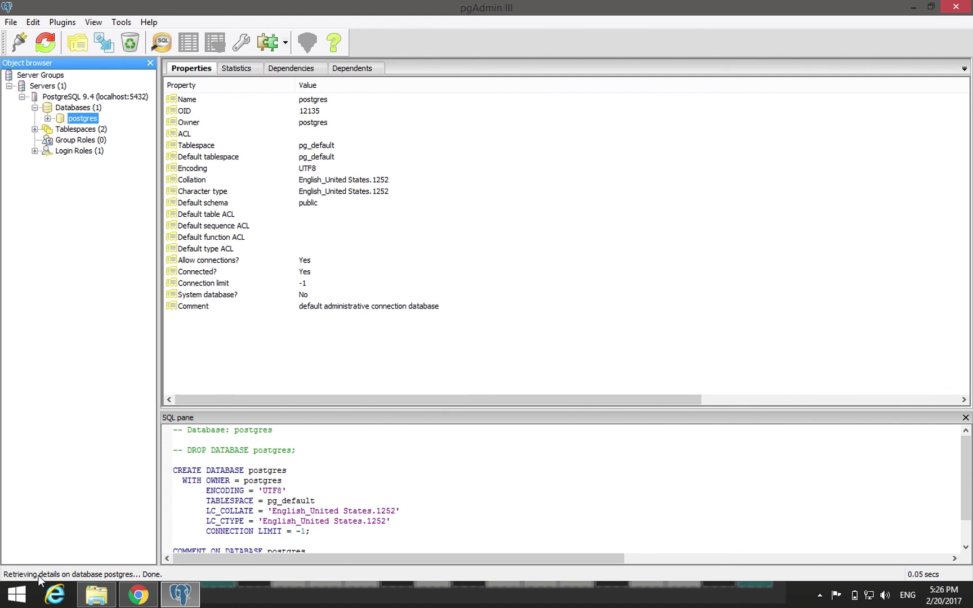
- Launch ArcMap 10.4.1 again from a Start search for arcgis
click(21, 594)
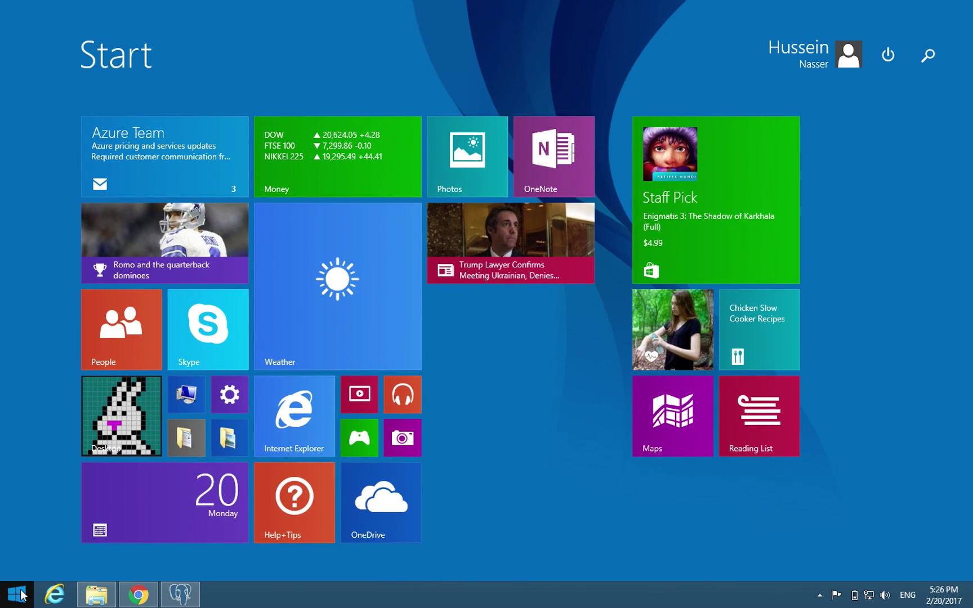
text(arcgis)
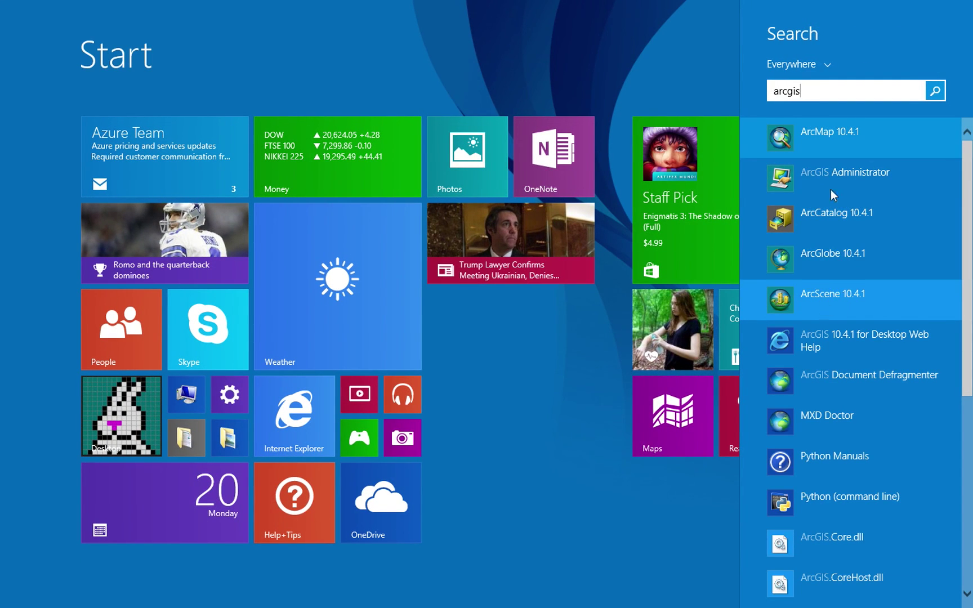
click(826, 132)
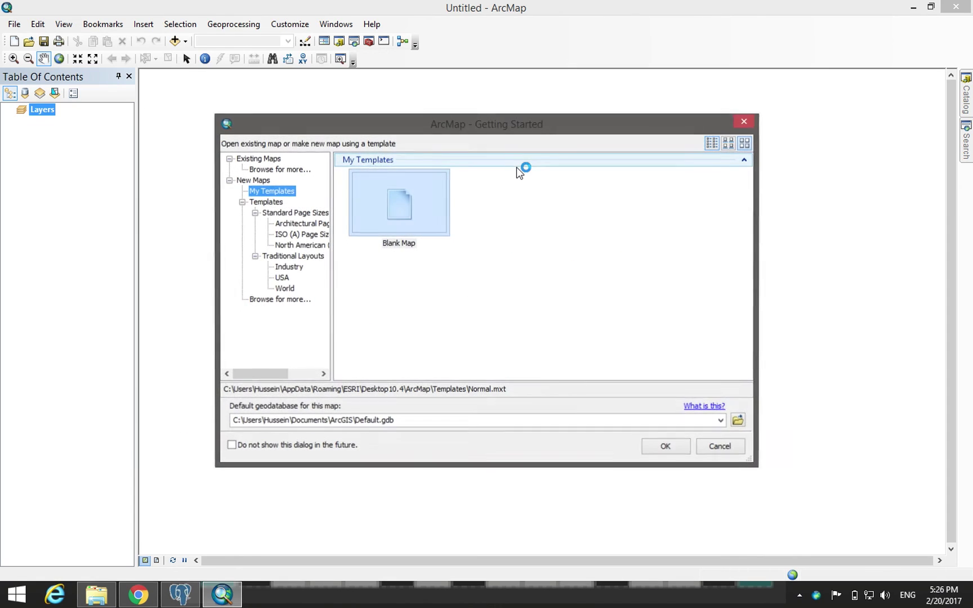
- Dismiss the Getting Started dialog and search ArcMap for 'create enter'
click(720, 446)
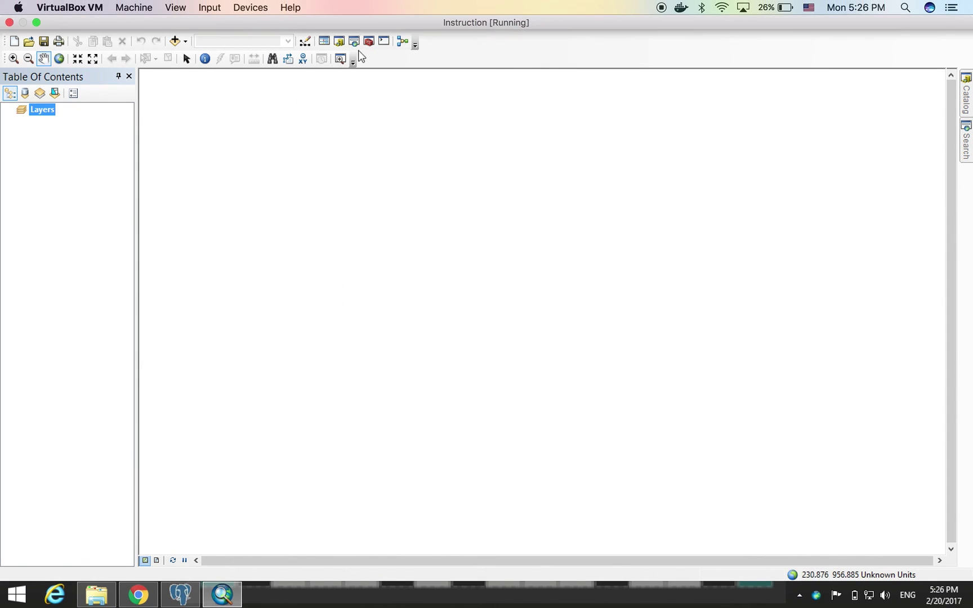
click(353, 44)
click(847, 129)
text(cr)
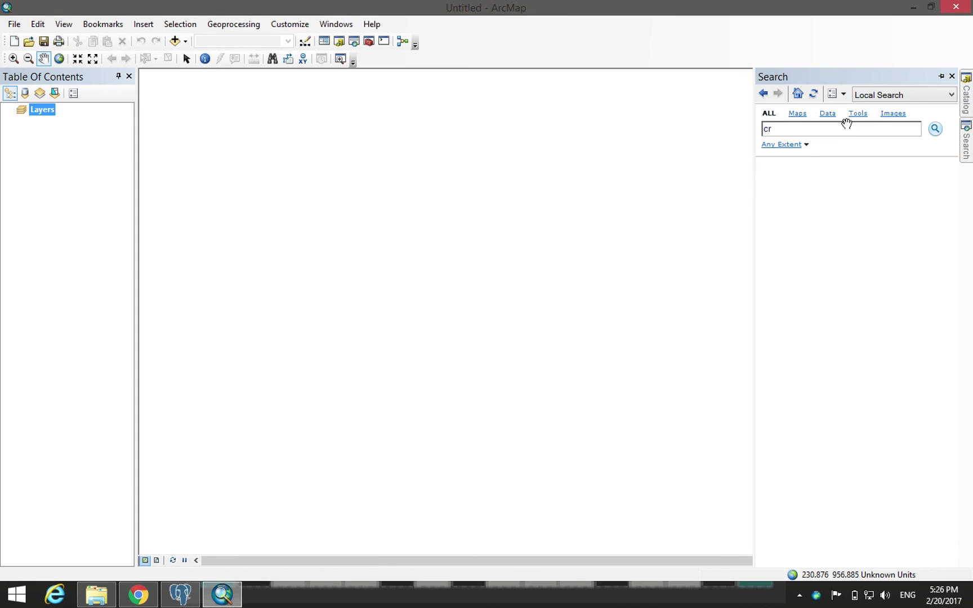
click(834, 132)
text(eate enter)
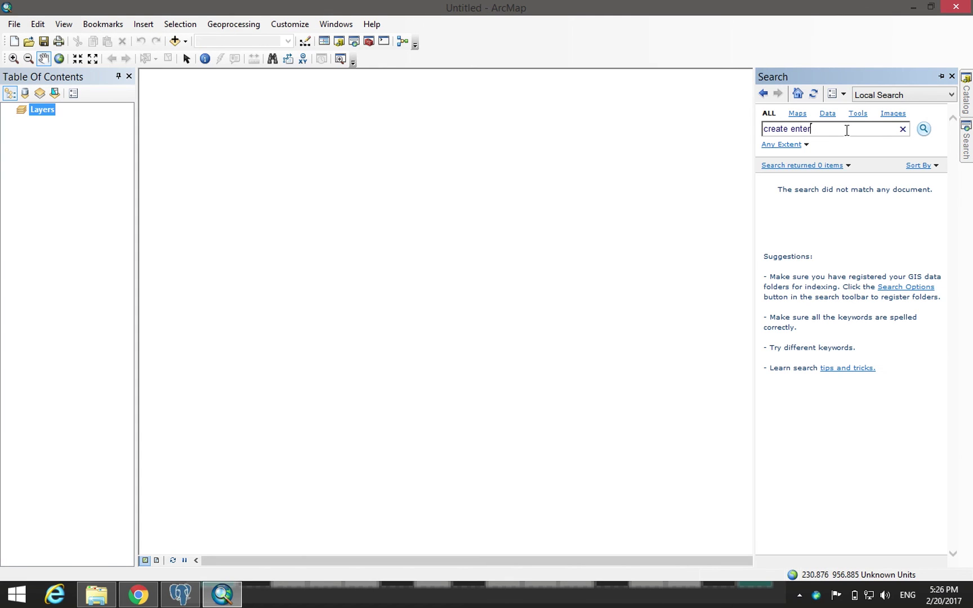
- Limit results to Tools and open Create Enterprise Geodatabase (Data Management)
click(858, 114)
key(BackSpace)
key(BackSpace)
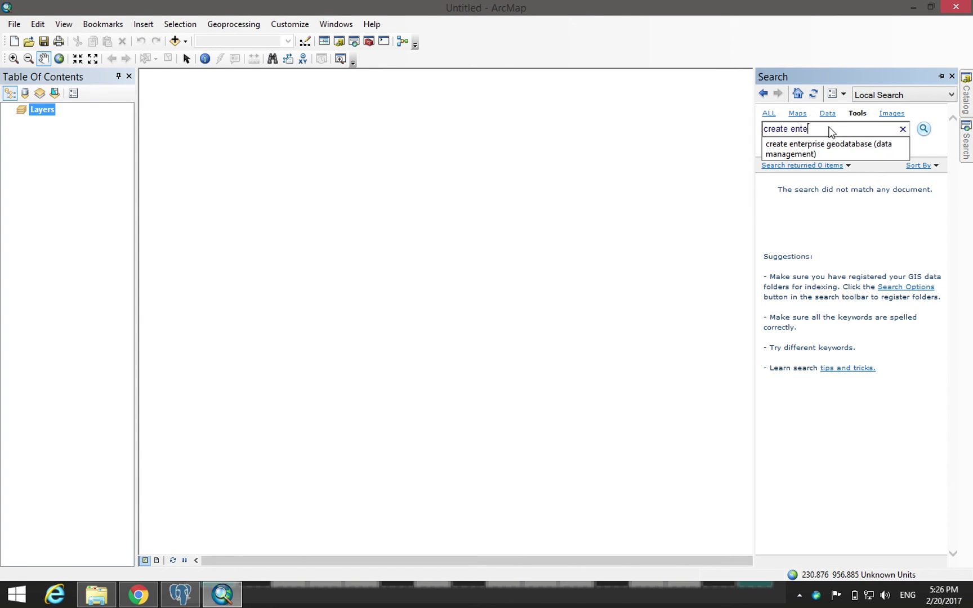
click(809, 145)
click(825, 129)
click(827, 149)
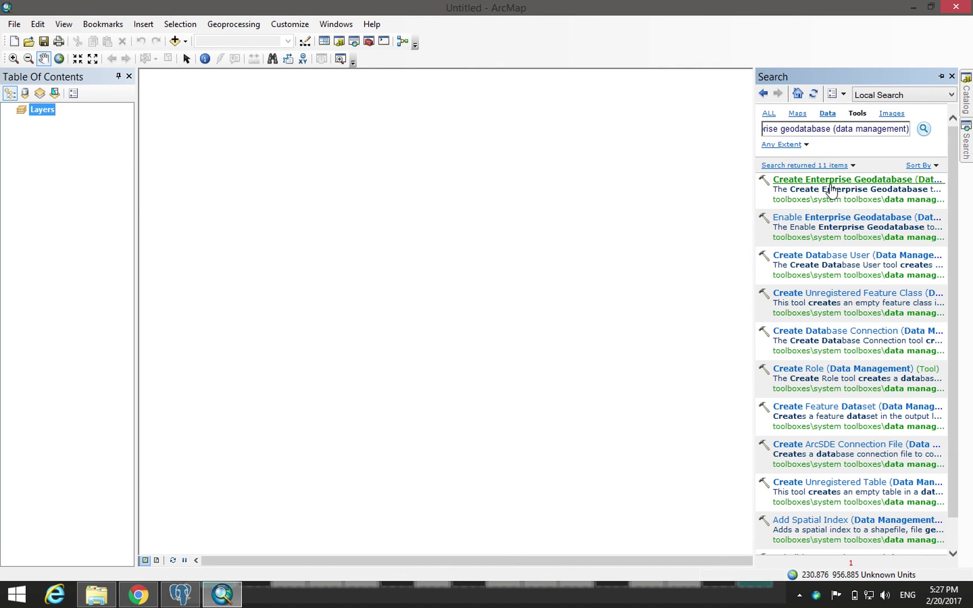
click(816, 181)
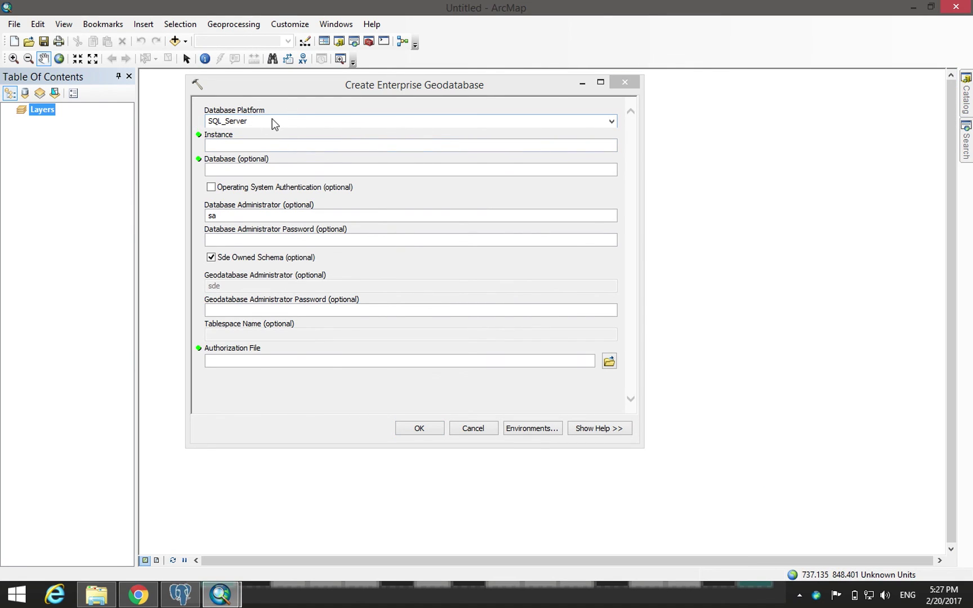
- Target the PostgreSQL platform with instance 'instruction' and database 'mydb'
click(617, 125)
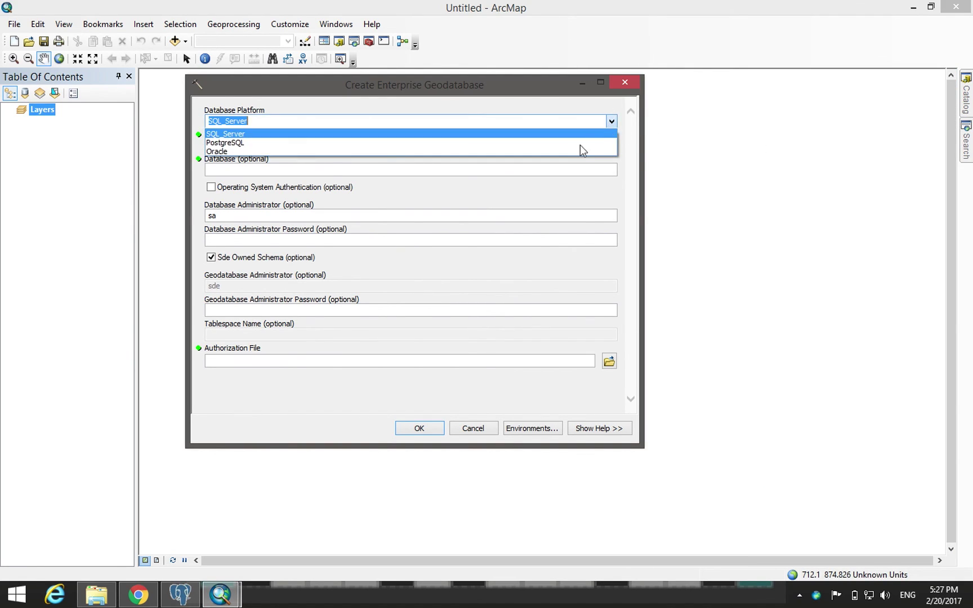
click(574, 143)
click(293, 149)
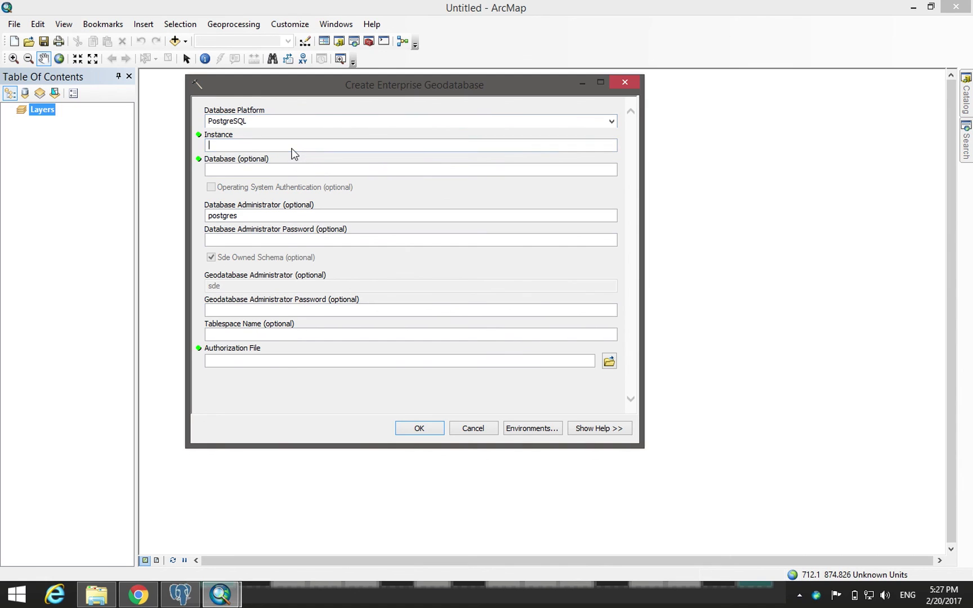
text(instruction)
double_click(238, 149)
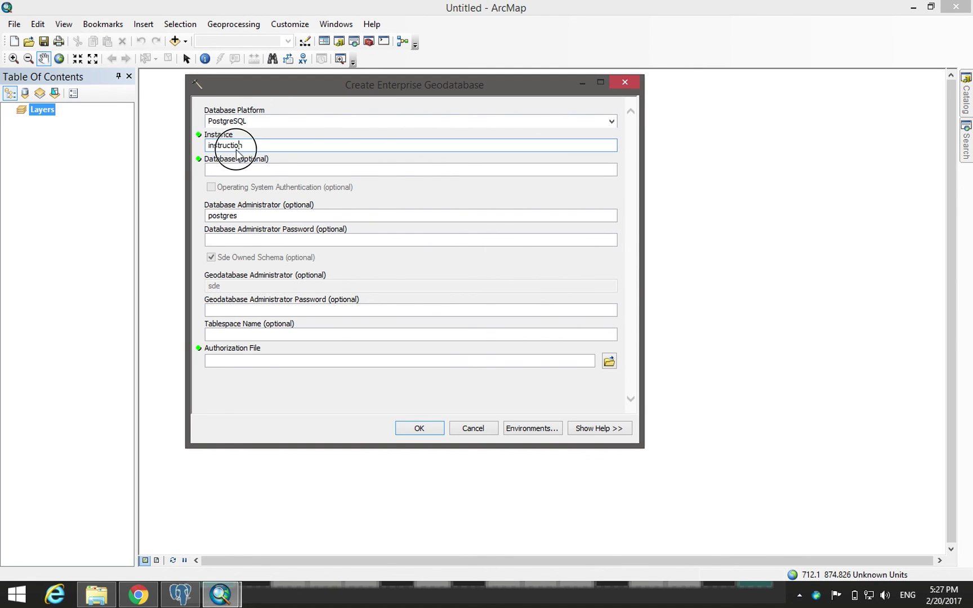
click(275, 163)
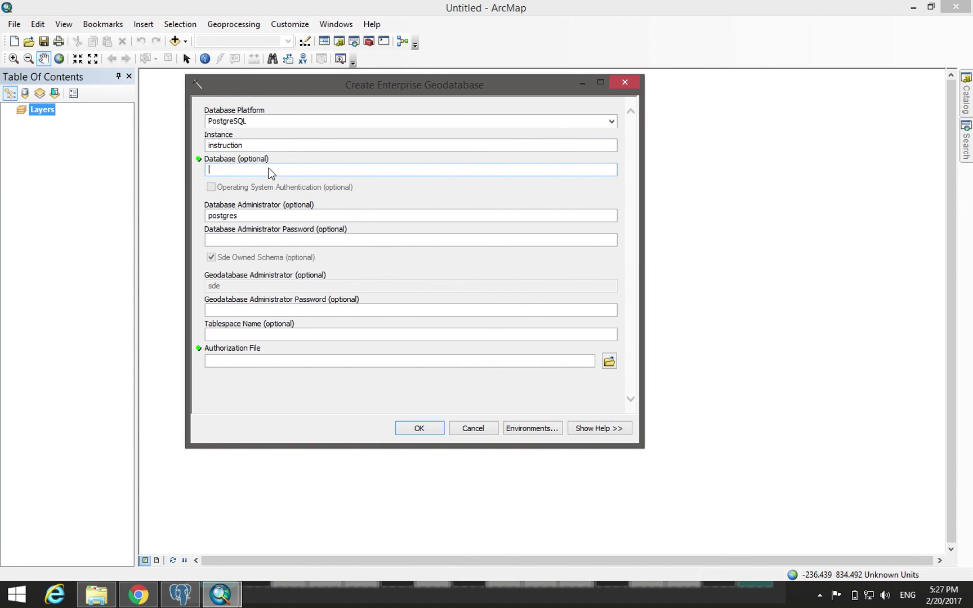
text(mydb)
- Enter the database administrator and geodatabase administrator passwords
click(273, 243)
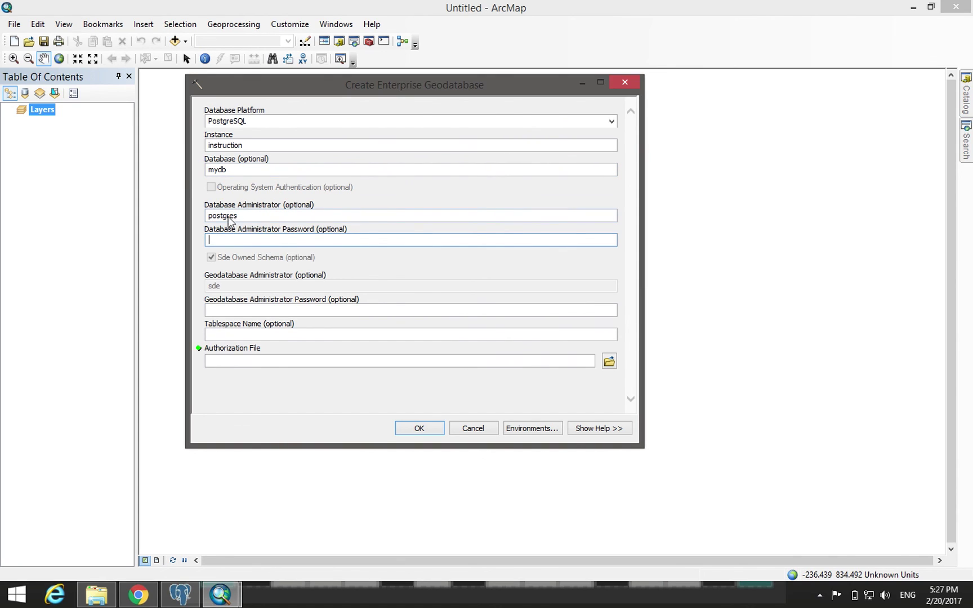
text(********)
click(246, 310)
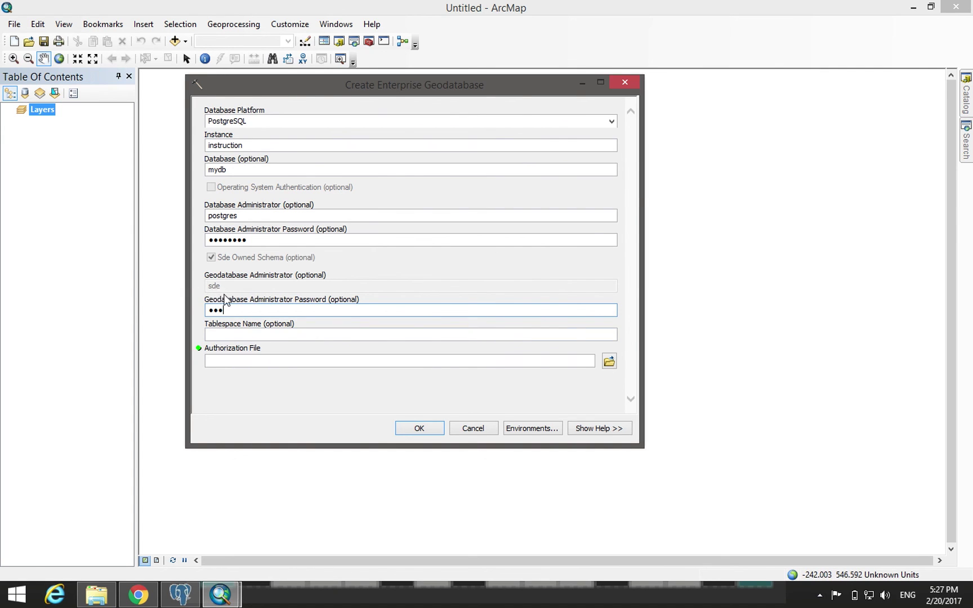
click(609, 361)
- Use C:\License\arcgis_server.ecp as the authorization file and run the tool
click(261, 222)
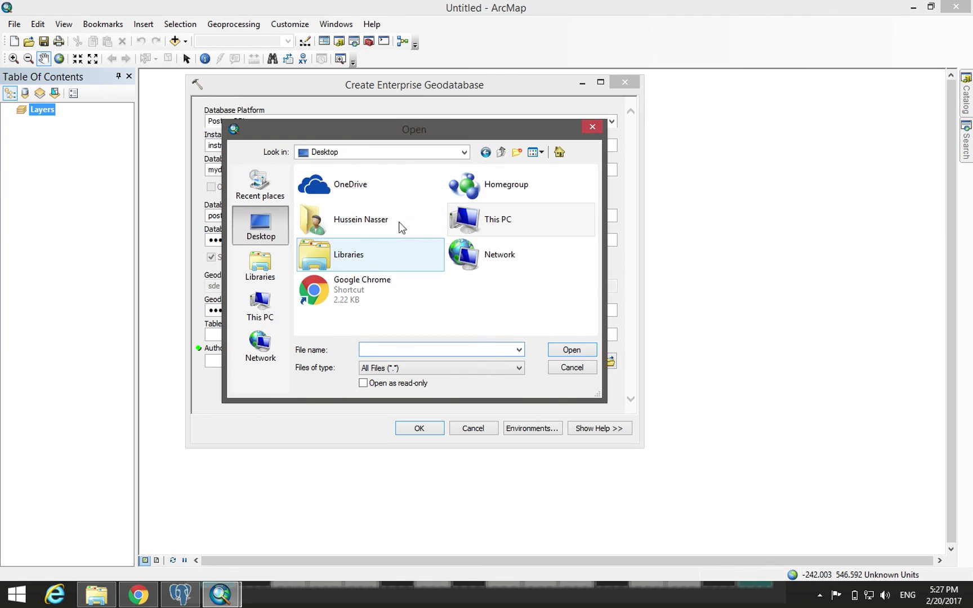
double_click(503, 236)
scroll(419, 203, down, 5)
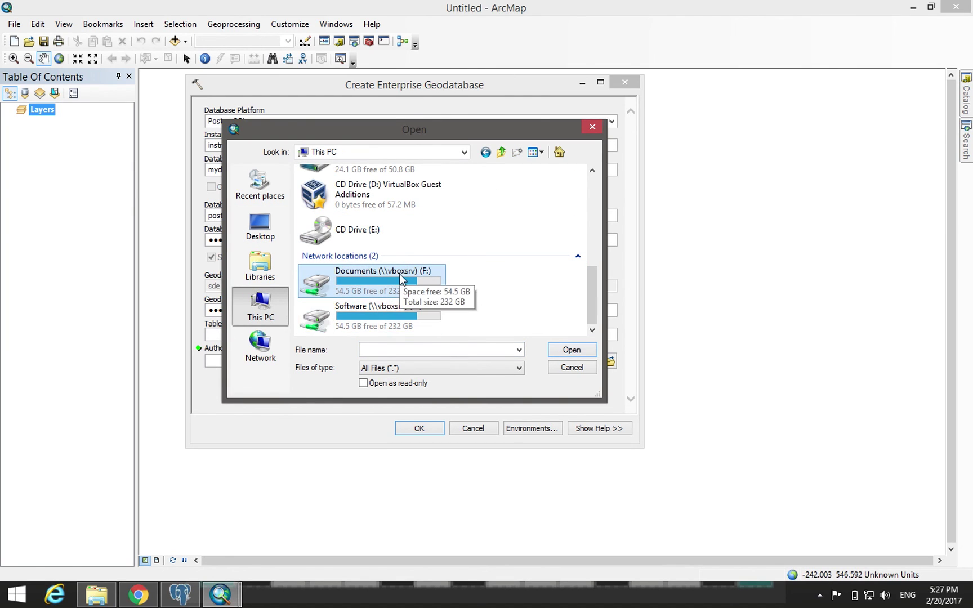
scroll(400, 285, up, 5)
scroll(388, 279, down, 5)
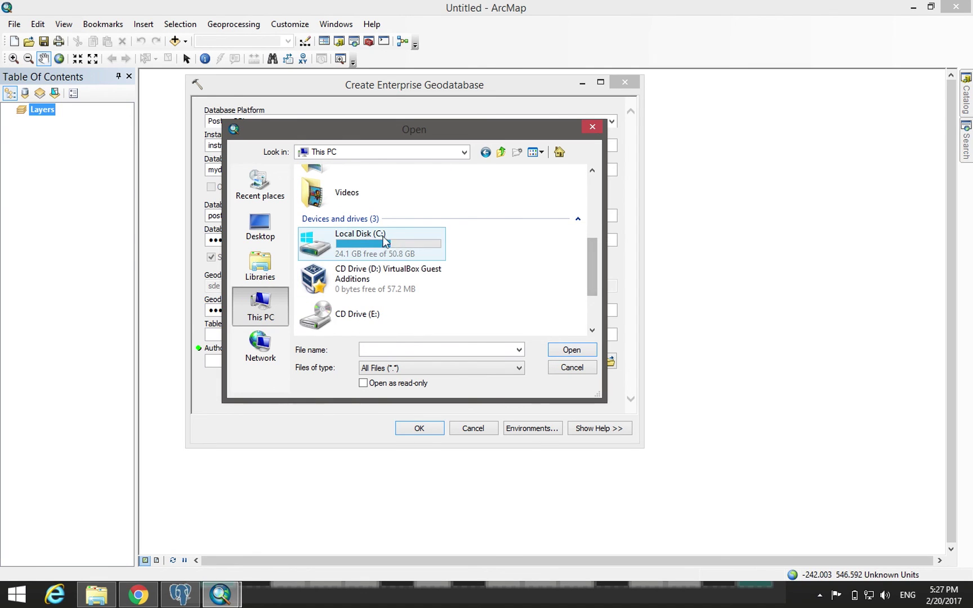
double_click(382, 236)
double_click(339, 189)
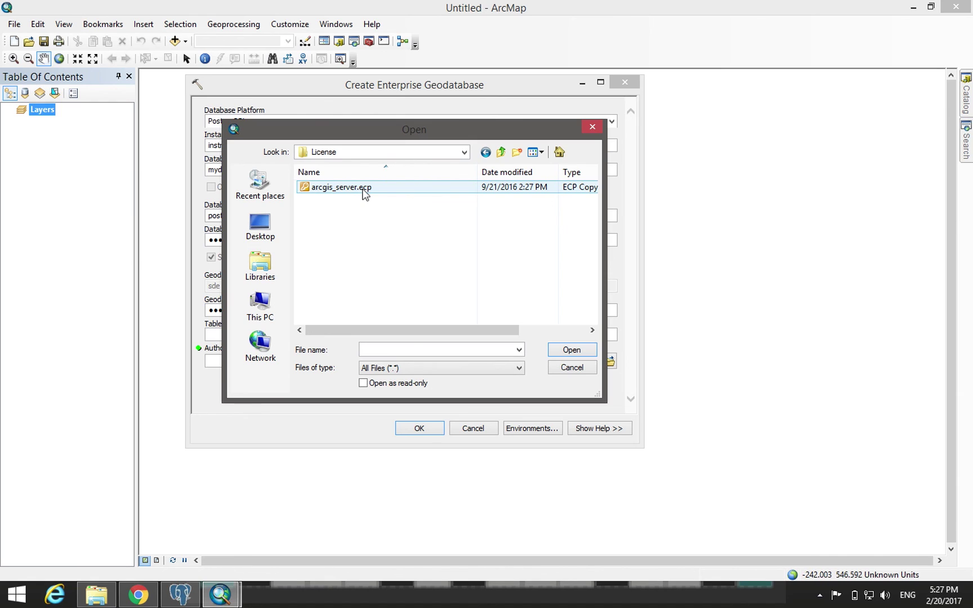
double_click(365, 191)
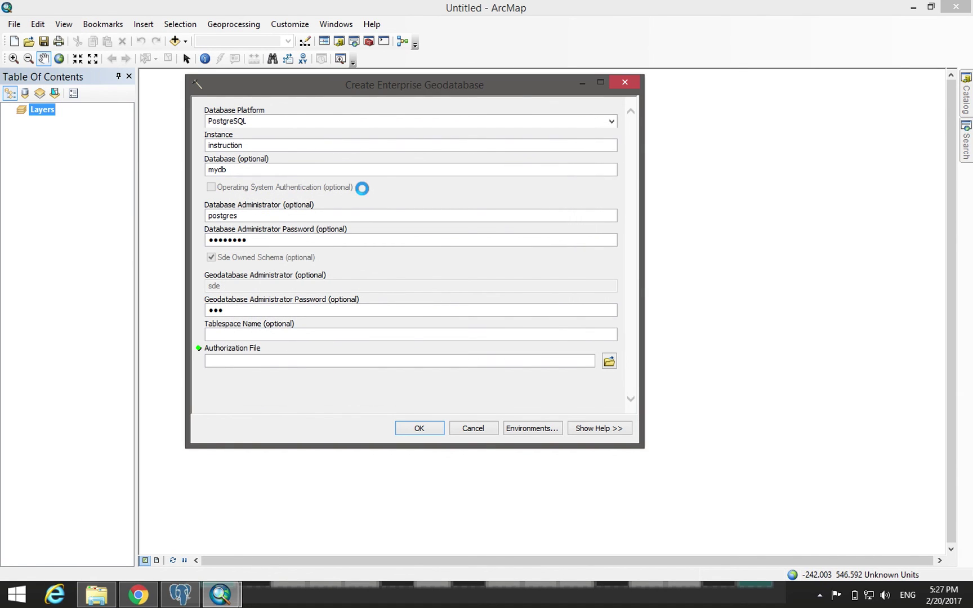
click(419, 429)
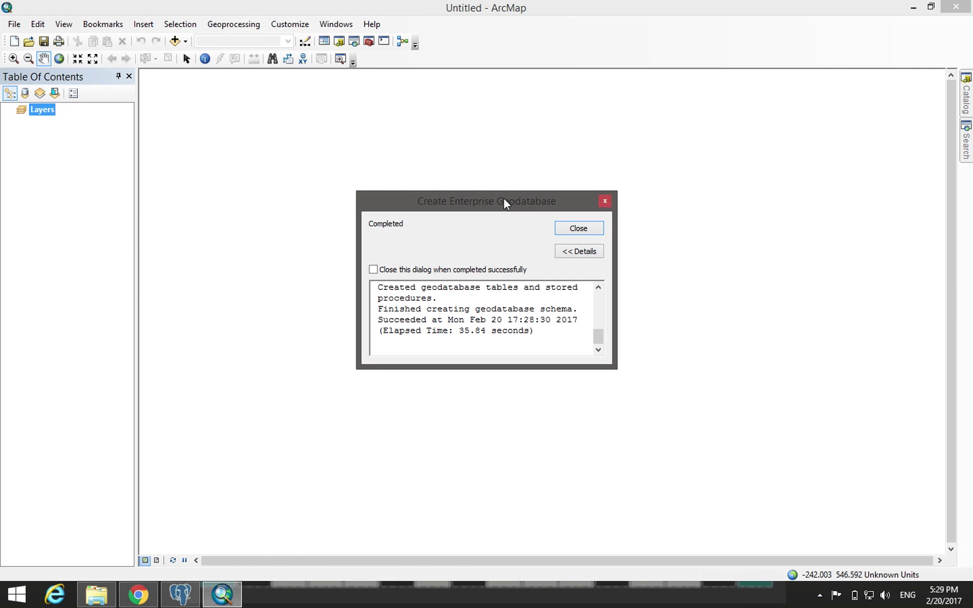
- Close the completed tool's progress window and show the Catalog panel
click(591, 228)
click(966, 95)
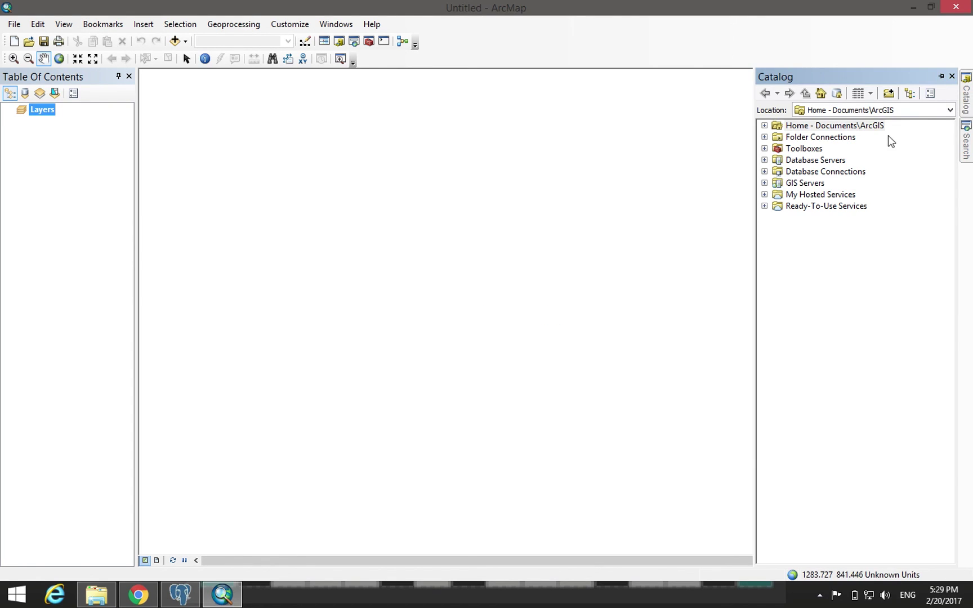
- Expand Database Connections and start a PostgreSQL connection to instance 'instruction'
click(831, 161)
double_click(827, 172)
double_click(814, 184)
click(495, 204)
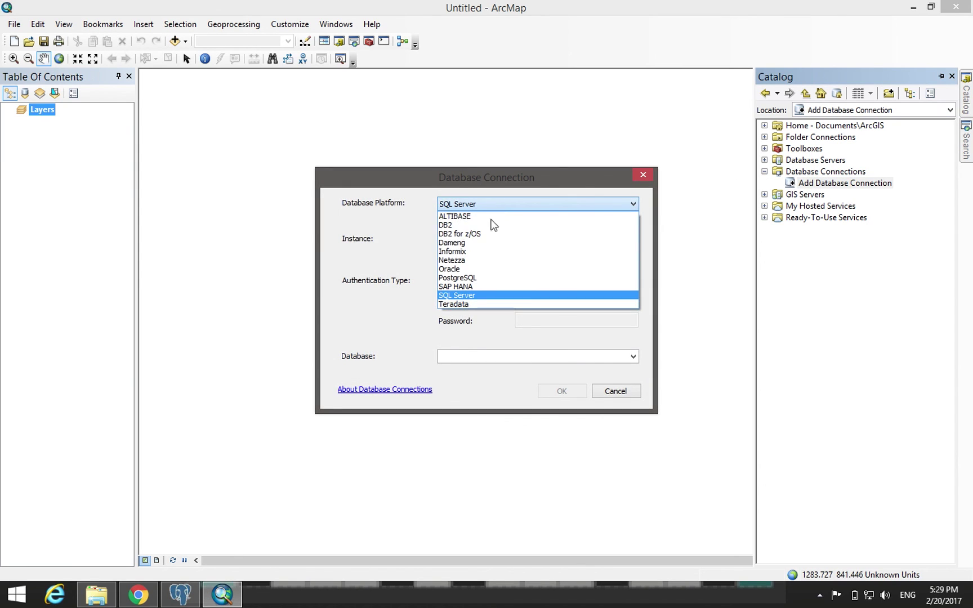
click(483, 278)
click(477, 239)
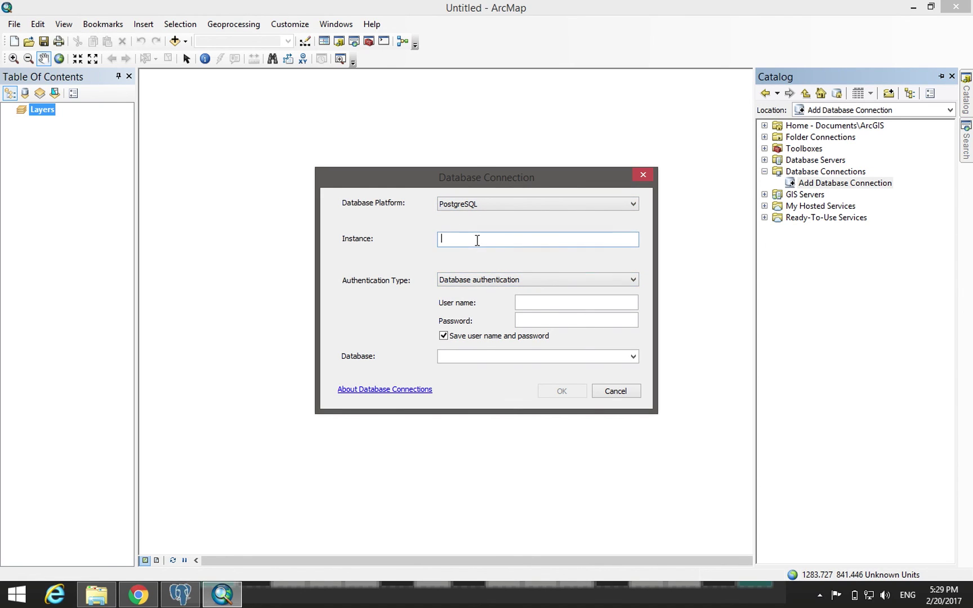
text(instruction)
- Log in as user sde with its password, pick database mydb, and create the connection
click(561, 305)
text(post)
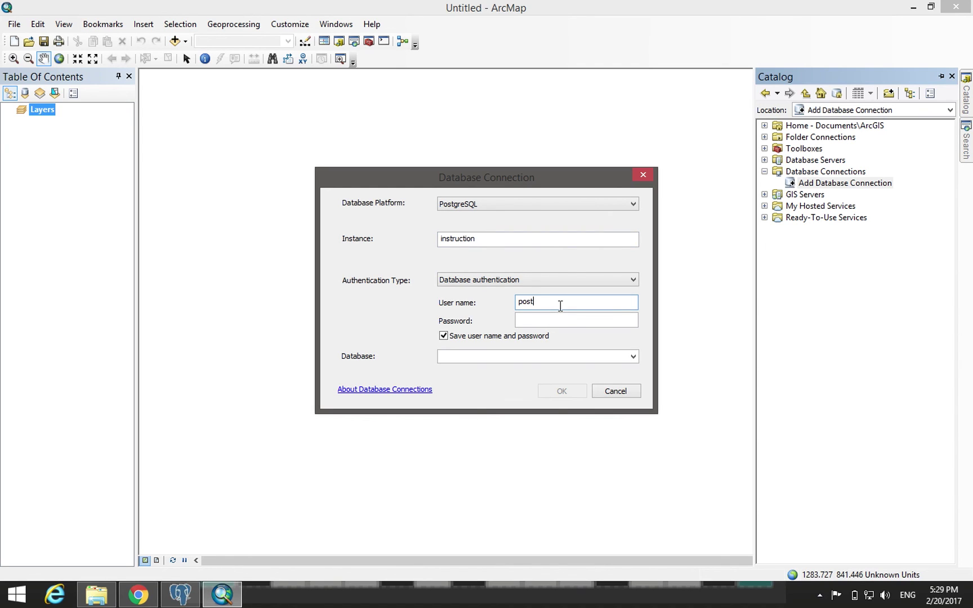
text(gres)
key(Tab)
double_click(543, 304)
text(sde)
click(528, 321)
text(sde)
click(630, 358)
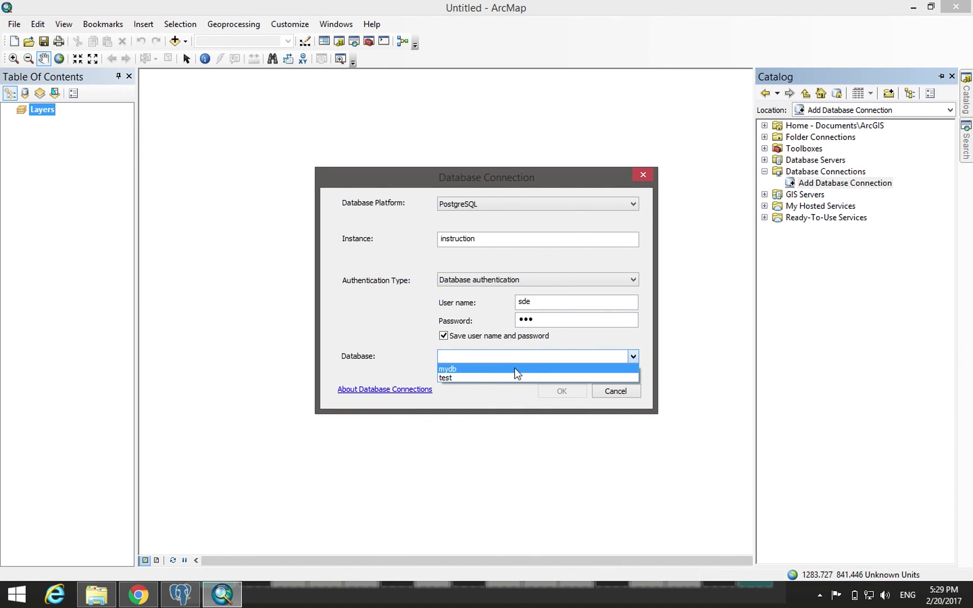
click(451, 373)
click(563, 392)
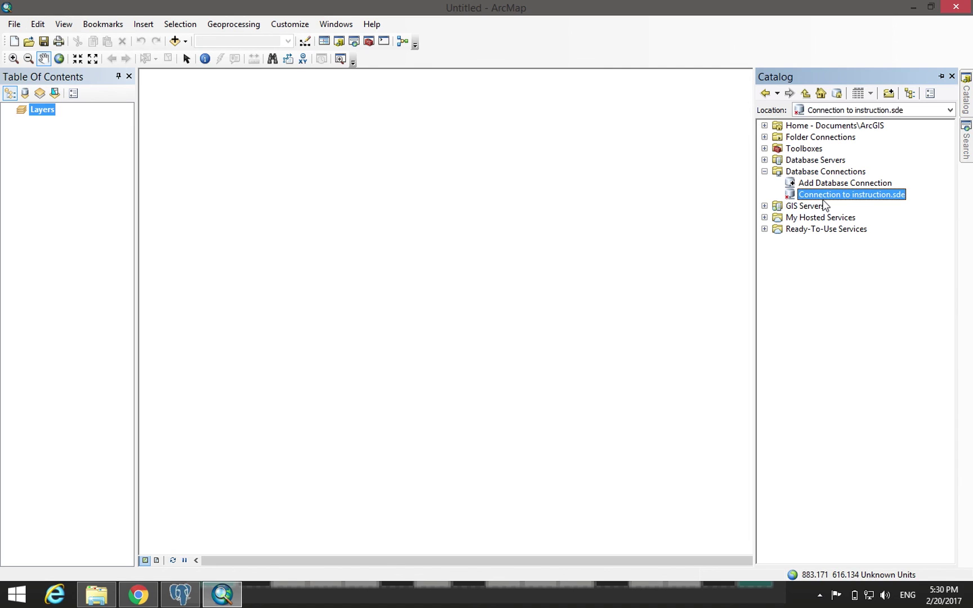
- Inspect Connection to instruction.sde's context menu, then collapse the Database Connections folder
right_click(823, 194)
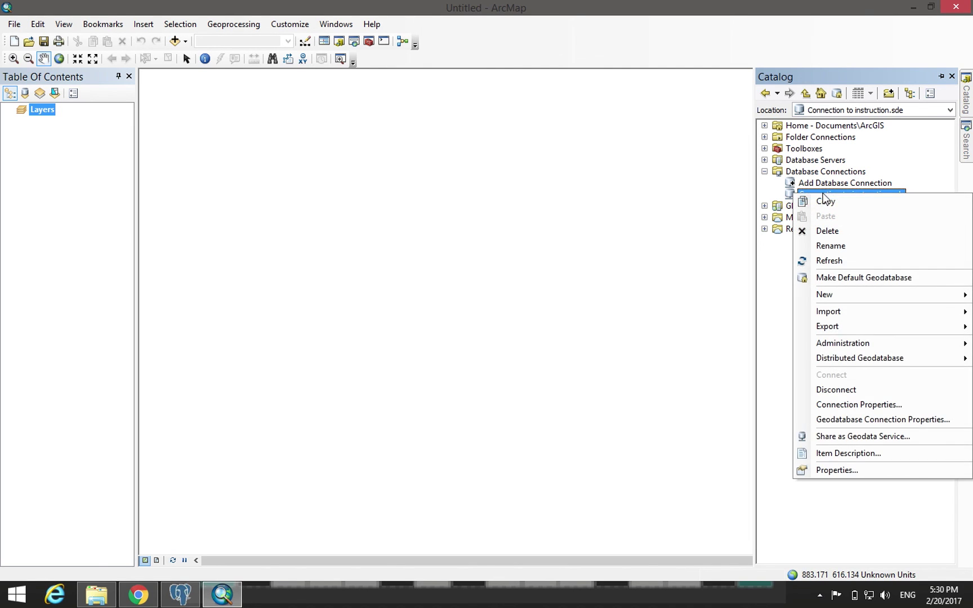
mouse_move(862, 294)
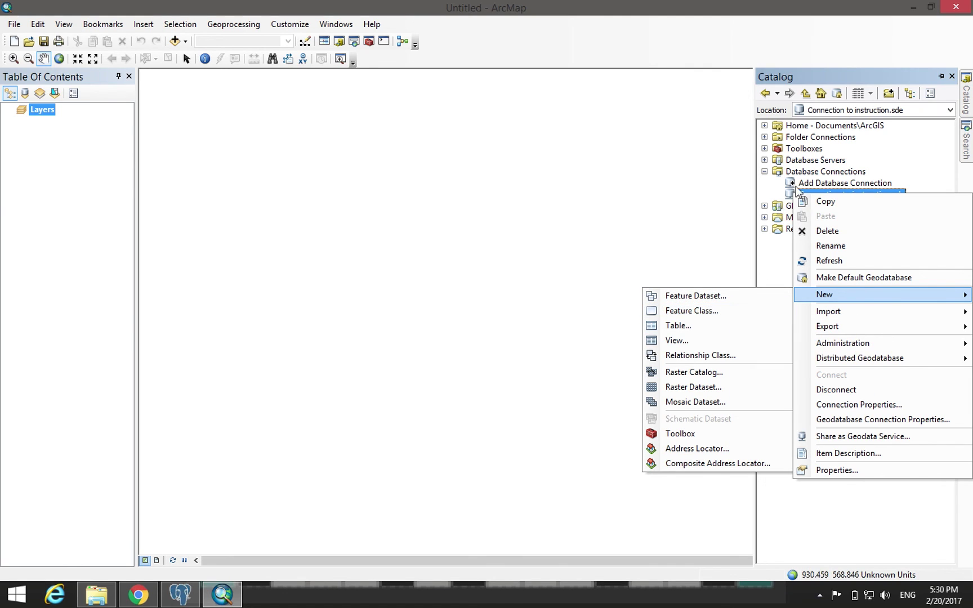
click(809, 173)
click(811, 194)
double_click(809, 174)
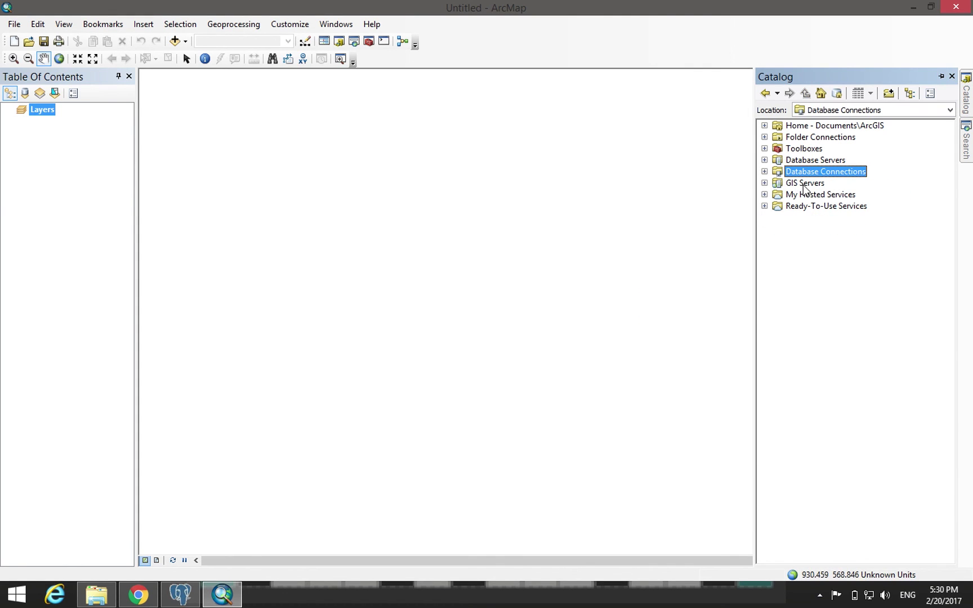